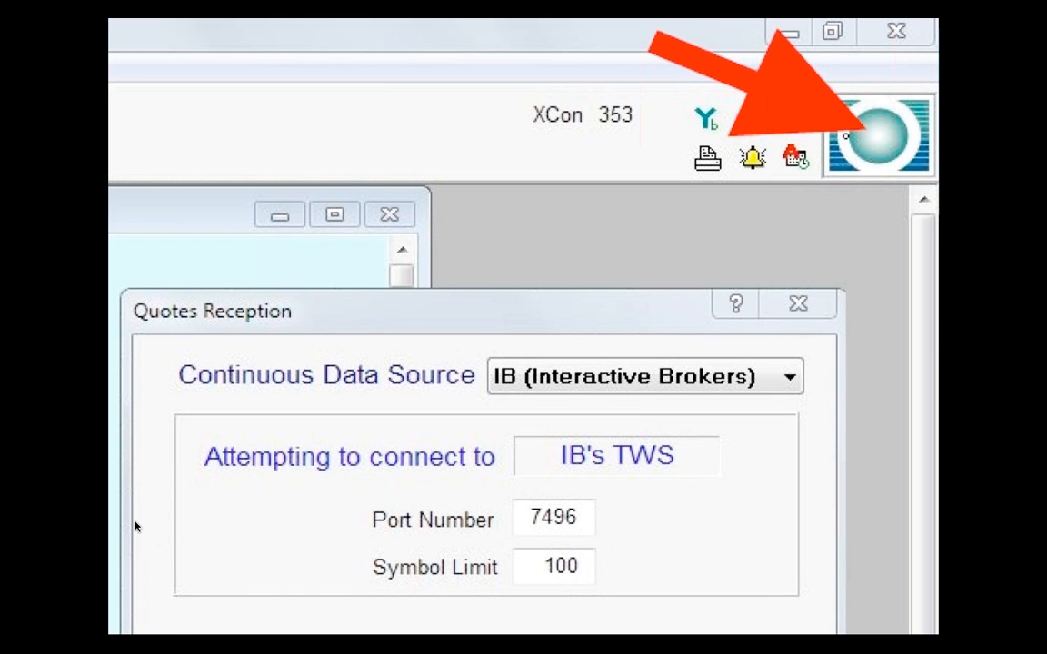
# - With the slideshow Pen, circle the Quotes Reception title, mark the data source dropdown arrow and underline "IB (Interactive Brokers)"
pyautogui.click(125, 642)
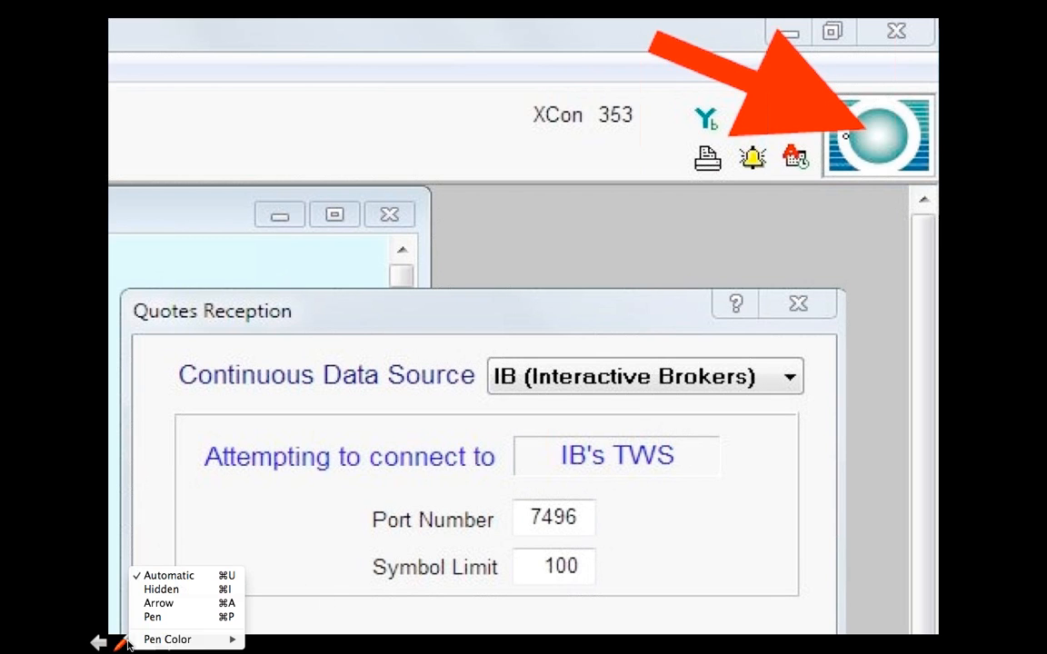
pyautogui.click(153, 617)
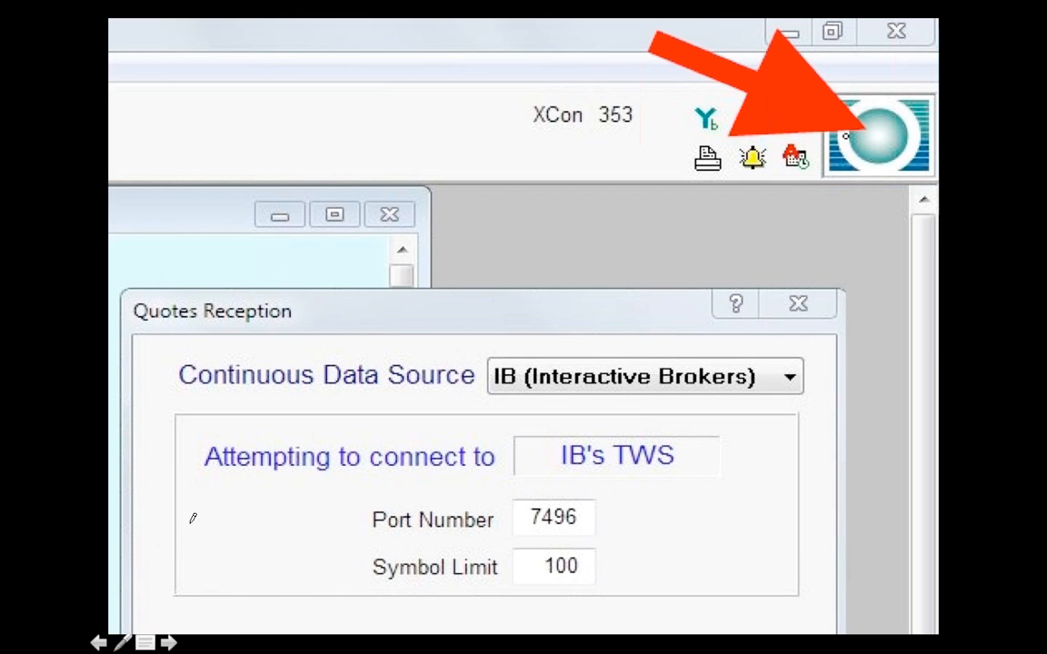
pyautogui.moveTo(134, 300)
pyautogui.mouseDown()
pyautogui.moveTo(278, 294)
pyautogui.moveTo(136, 301)
pyautogui.mouseUp()
pyautogui.moveTo(787, 357); pyautogui.dragTo(787, 386)
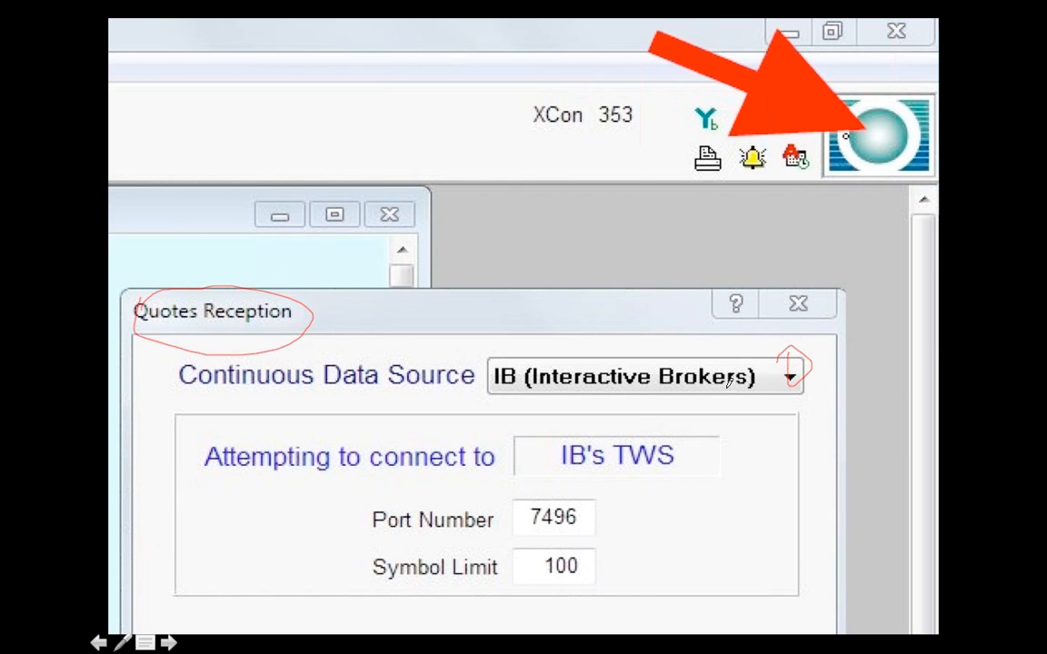
pyautogui.moveTo(505, 397); pyautogui.dragTo(773, 400)
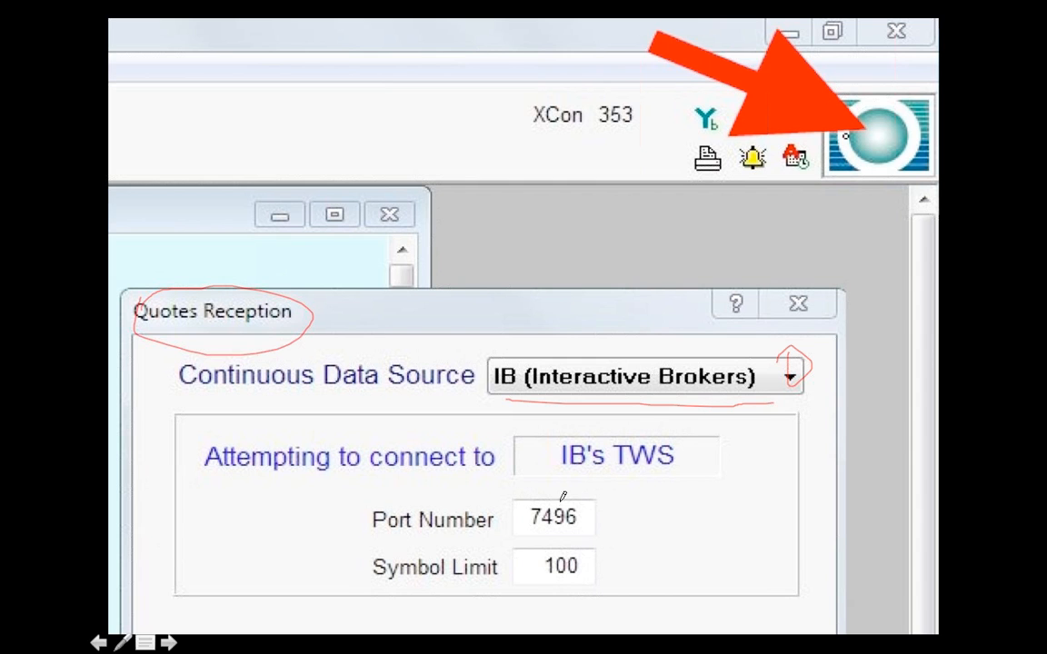
# - Circle the Port Number value, the Symbol Limit value and the XCon number on the slide with the pen
pyautogui.moveTo(533, 491)
pyautogui.mouseDown()
pyautogui.moveTo(538, 537)
pyautogui.moveTo(596, 498)
pyautogui.moveTo(522, 491)
pyautogui.mouseUp()
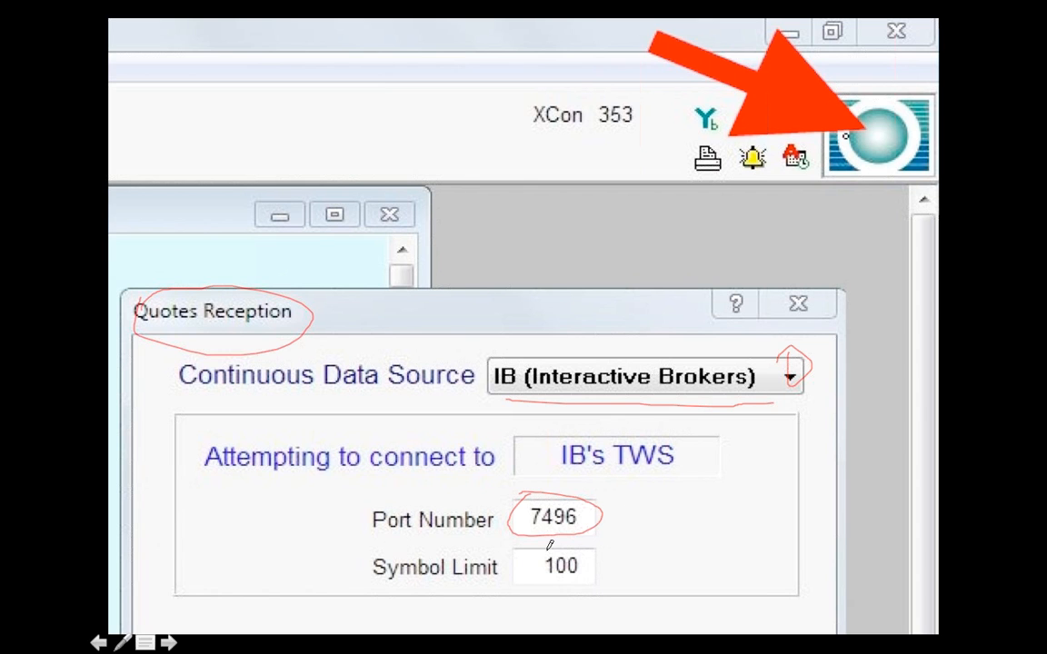
pyautogui.moveTo(540, 565)
pyautogui.mouseDown()
pyautogui.moveTo(563, 591)
pyautogui.moveTo(610, 554)
pyautogui.moveTo(540, 544)
pyautogui.moveTo(536, 556)
pyautogui.mouseUp()
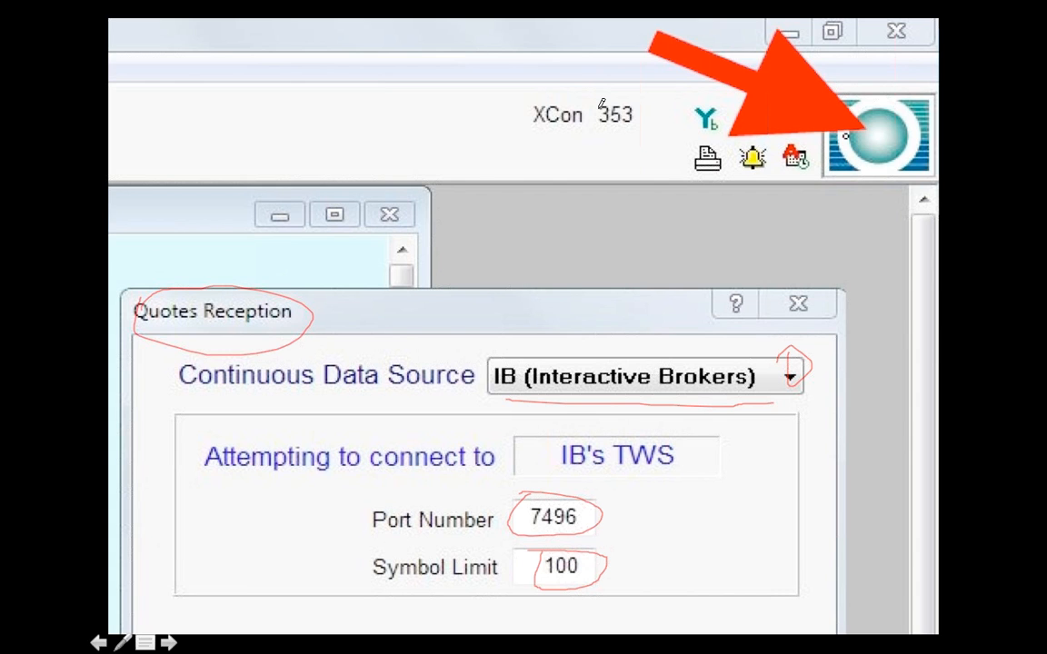
pyautogui.moveTo(597, 107)
pyautogui.mouseDown()
pyautogui.moveTo(632, 128)
pyautogui.moveTo(641, 99)
pyautogui.mouseUp()
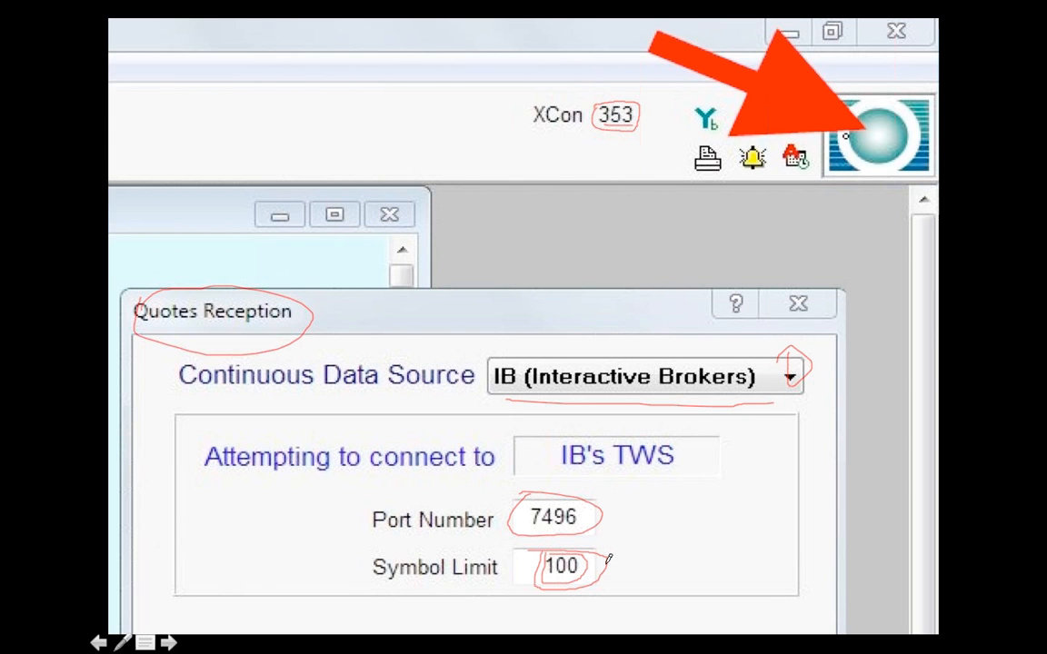
# - Emphasise the Symbol Limit value with an arrow pointing away from it and extra circles, and circle the XCon number again
pyautogui.moveTo(606, 566); pyautogui.dragTo(647, 564)
pyautogui.moveTo(647, 565); pyautogui.dragTo(635, 570)
pyautogui.moveTo(545, 582)
pyautogui.mouseDown()
pyautogui.moveTo(593, 564)
pyautogui.moveTo(579, 556)
pyautogui.mouseUp()
pyautogui.moveTo(600, 100)
pyautogui.mouseDown()
pyautogui.moveTo(592, 129)
pyautogui.moveTo(597, 103)
pyautogui.mouseUp()
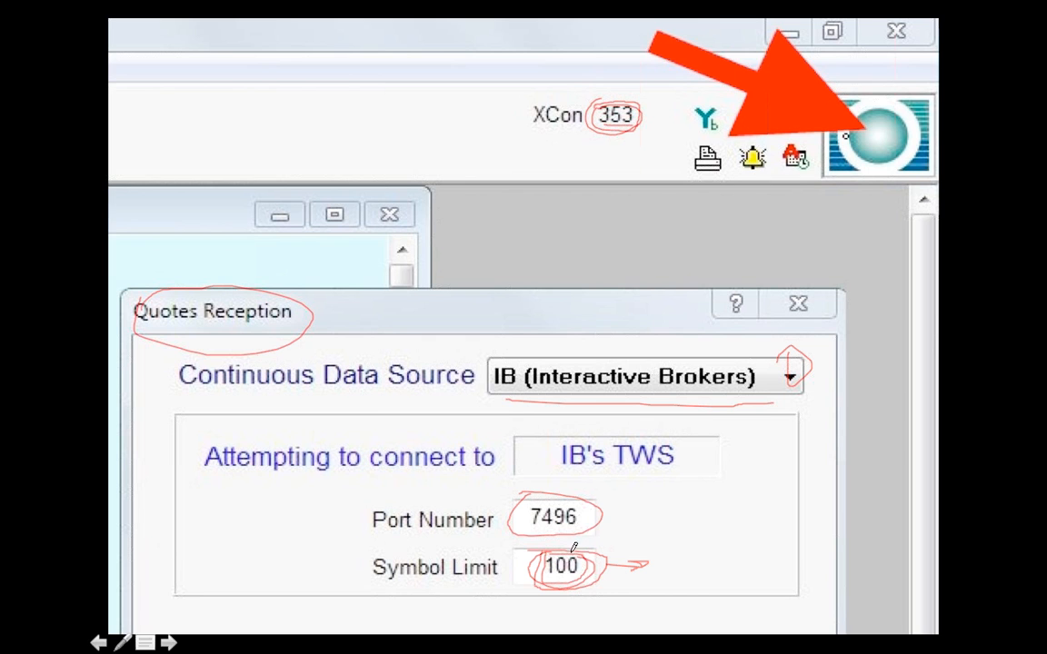
pyautogui.moveTo(597, 534); pyautogui.dragTo(571, 552)
pyautogui.click(662, 462)
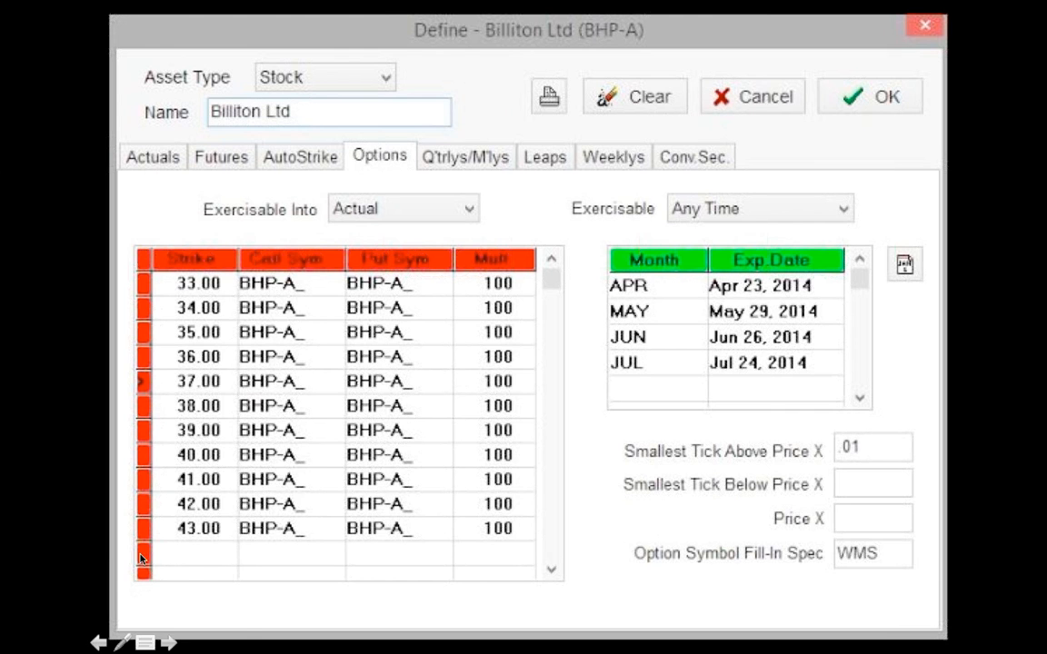
# - With the slideshow Pen, circle the name "Billiton Ltd" and the first strike, 33.00, on the Define slide
pyautogui.click(120, 643)
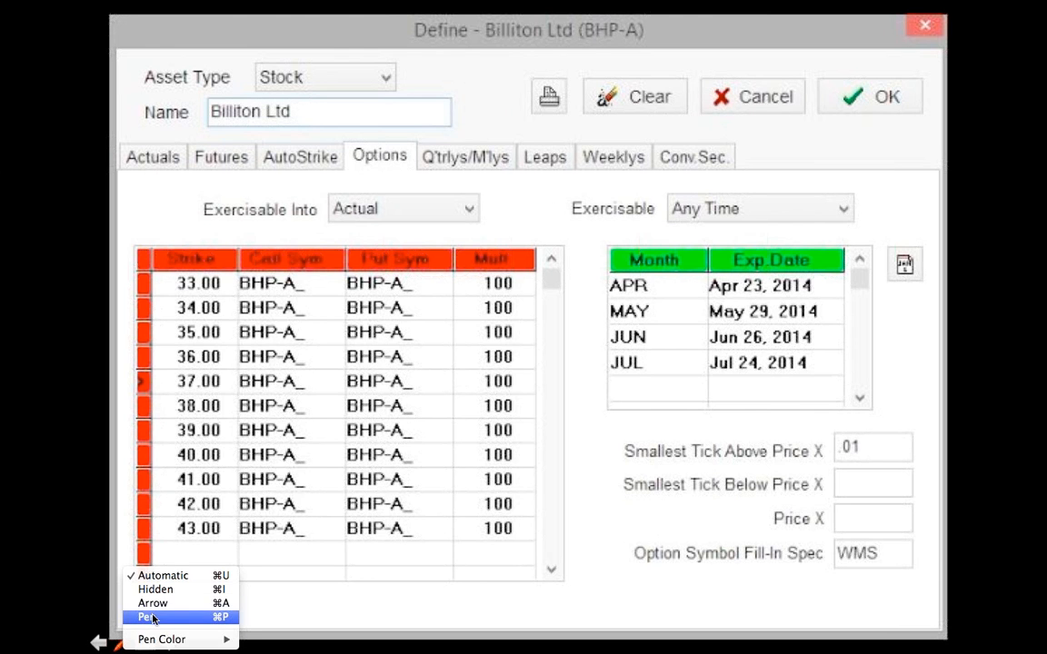
pyautogui.click(150, 617)
pyautogui.moveTo(211, 108)
pyautogui.mouseDown()
pyautogui.moveTo(325, 102)
pyautogui.moveTo(214, 91)
pyautogui.mouseUp()
pyautogui.moveTo(198, 269)
pyautogui.mouseDown()
pyautogui.moveTo(168, 287)
pyautogui.moveTo(222, 280)
pyautogui.mouseUp()
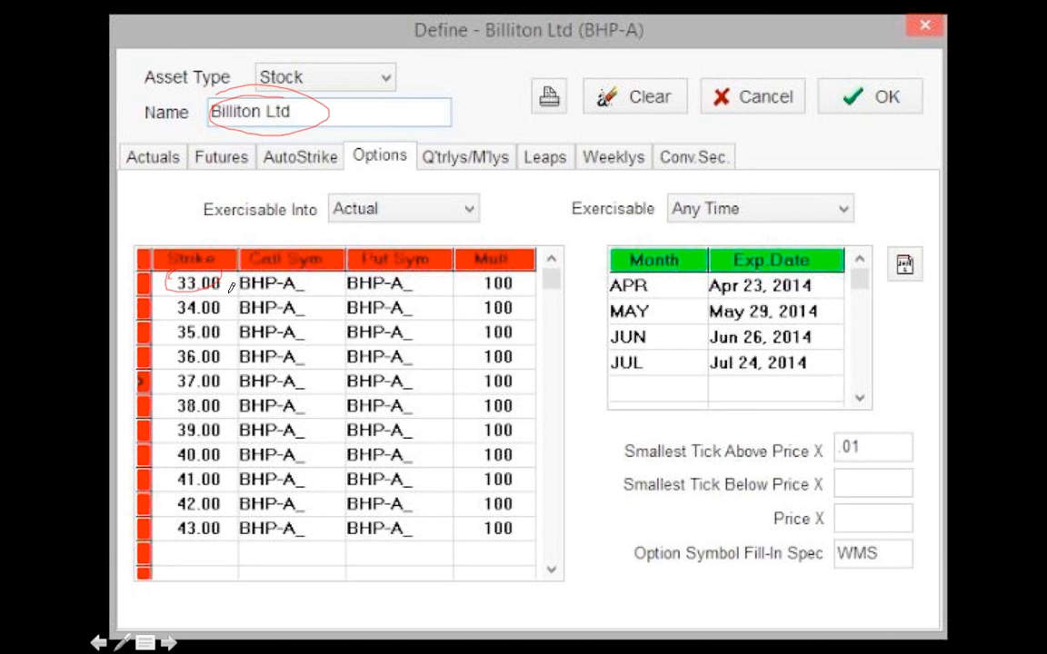
# - Mark APR, the .01 tick size, the WMS fill-in spec and OK with the pen, and advance to the next slide
pyautogui.moveTo(595, 277)
pyautogui.mouseDown()
pyautogui.moveTo(600, 296)
pyautogui.moveTo(660, 279)
pyautogui.mouseUp()
pyautogui.moveTo(845, 428)
pyautogui.mouseDown()
pyautogui.moveTo(842, 444)
pyautogui.moveTo(876, 437)
pyautogui.moveTo(859, 434)
pyautogui.mouseUp()
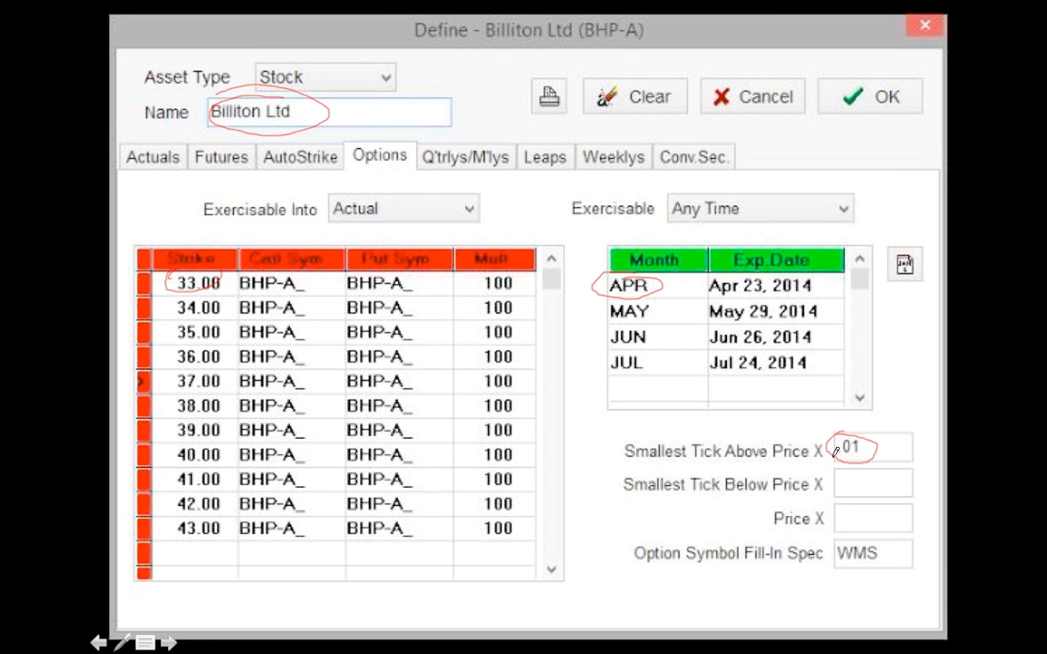
pyautogui.moveTo(837, 543)
pyautogui.mouseDown()
pyautogui.moveTo(851, 571)
pyautogui.moveTo(886, 545)
pyautogui.mouseUp()
pyautogui.moveTo(864, 89); pyautogui.dragTo(884, 80)
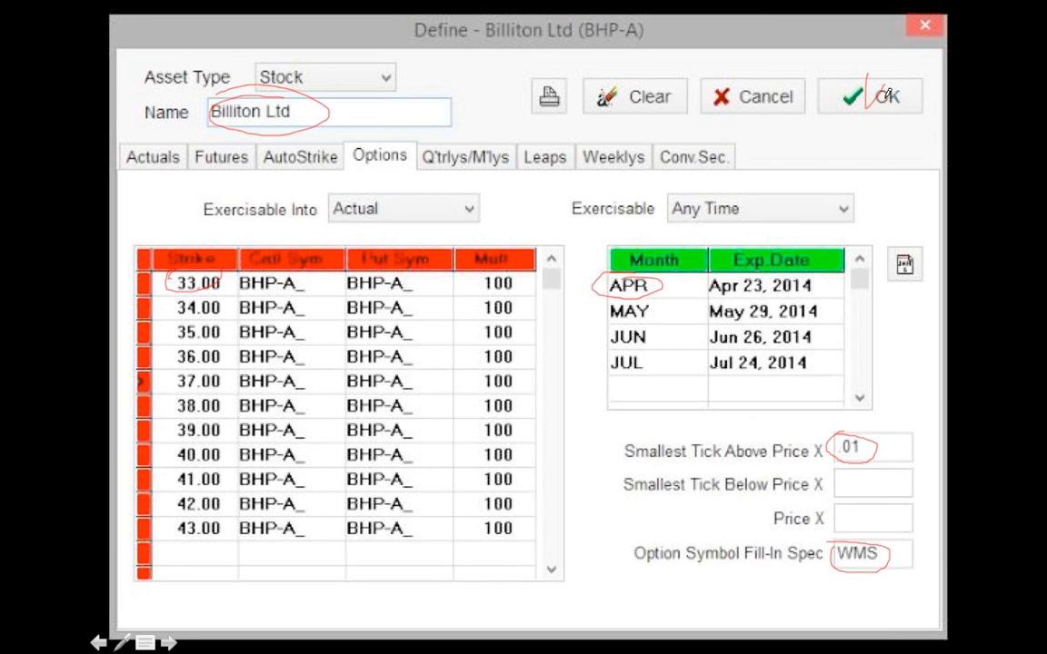
pyautogui.click(860, 166)
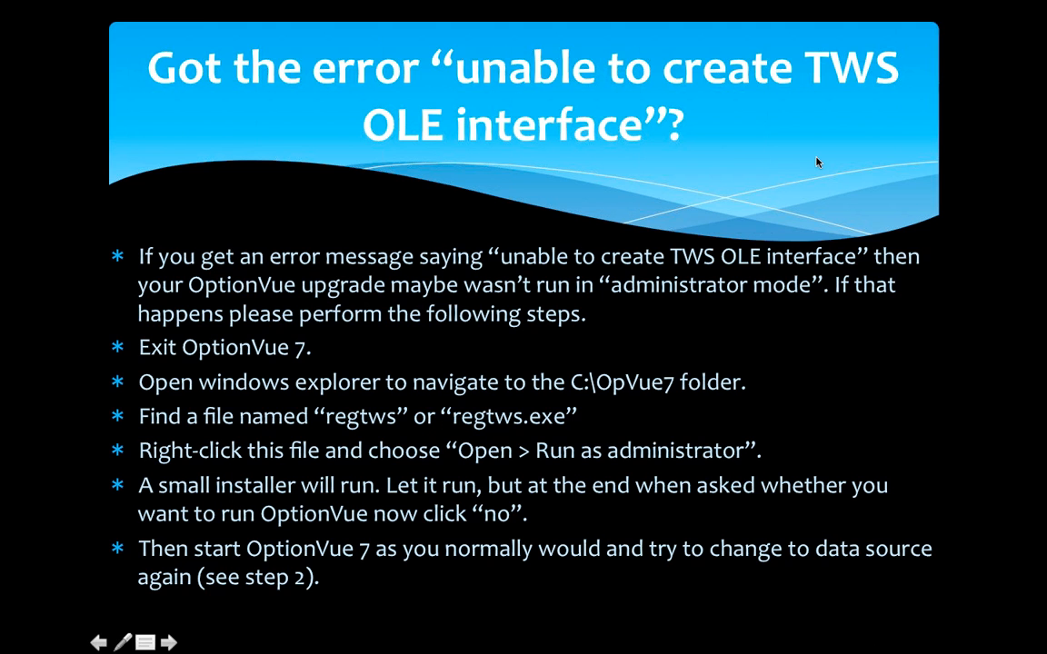
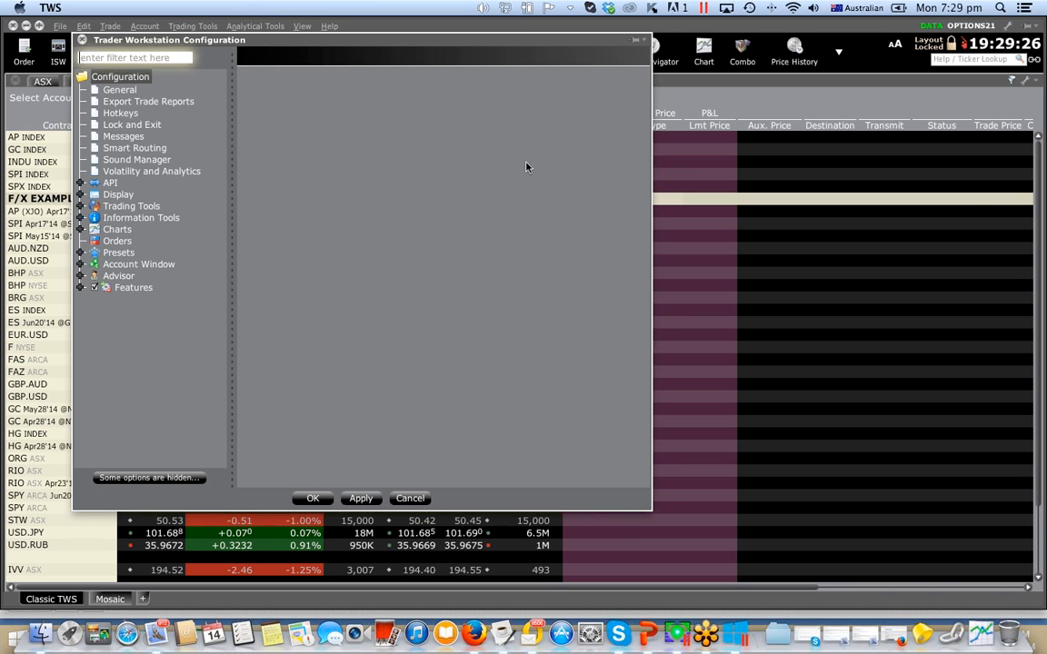
# - Open the API Settings page in the Trader Workstation configuration
pyautogui.click(839, 56)
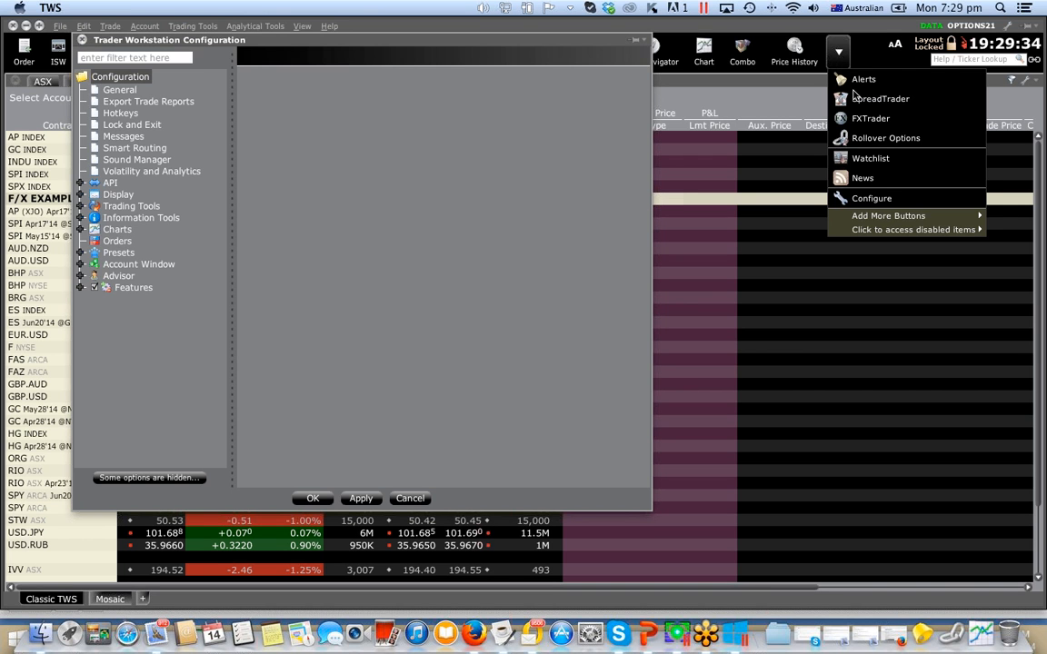
pyautogui.click(878, 200)
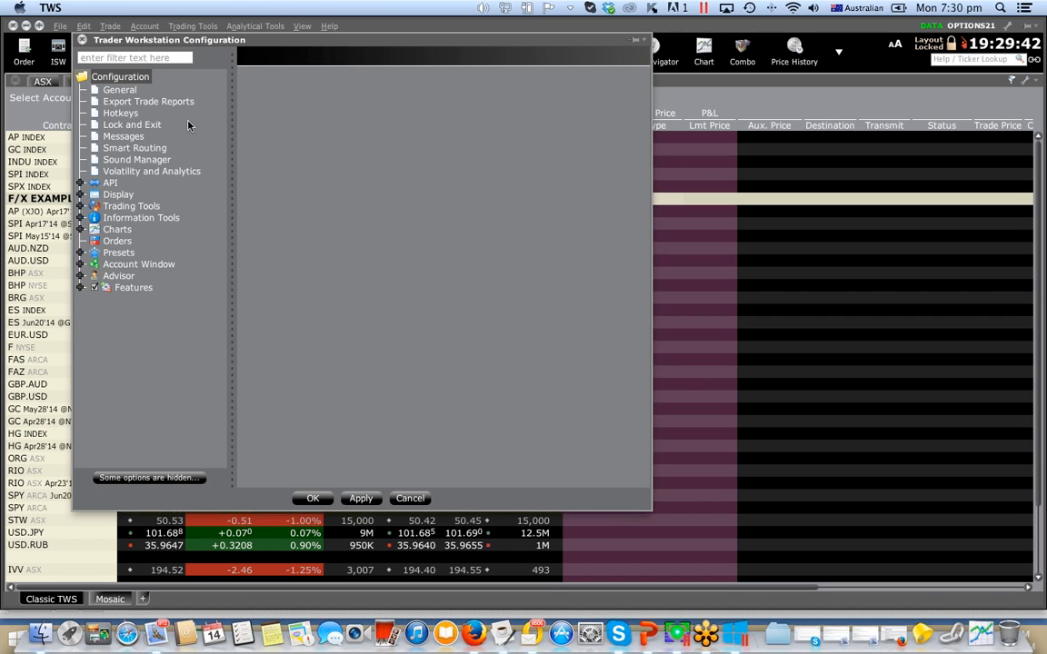
pyautogui.click(80, 184)
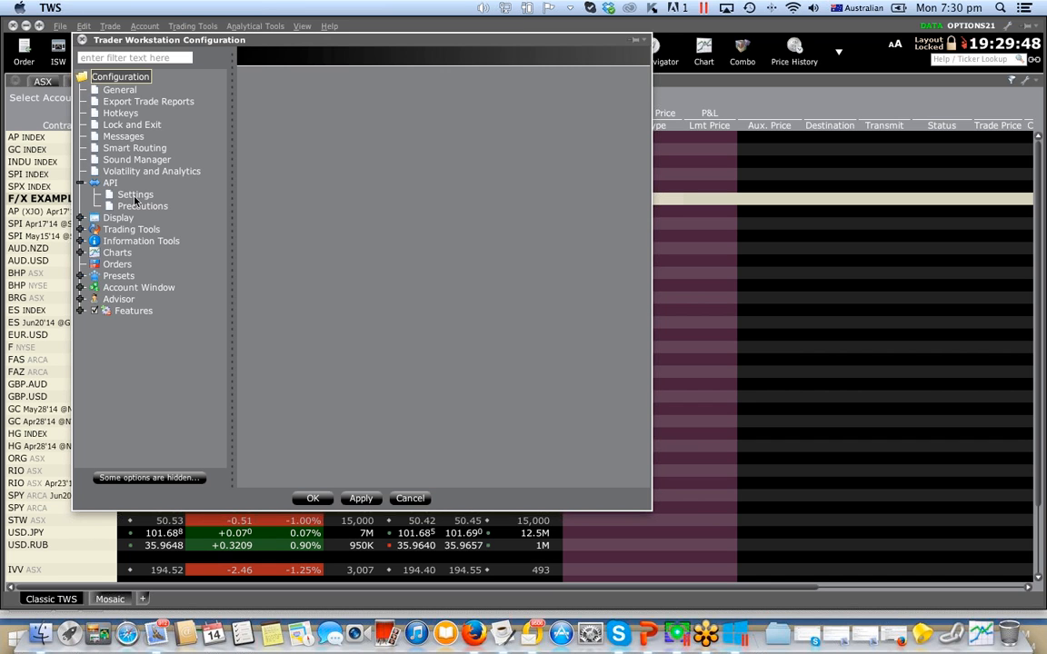
pyautogui.click(135, 197)
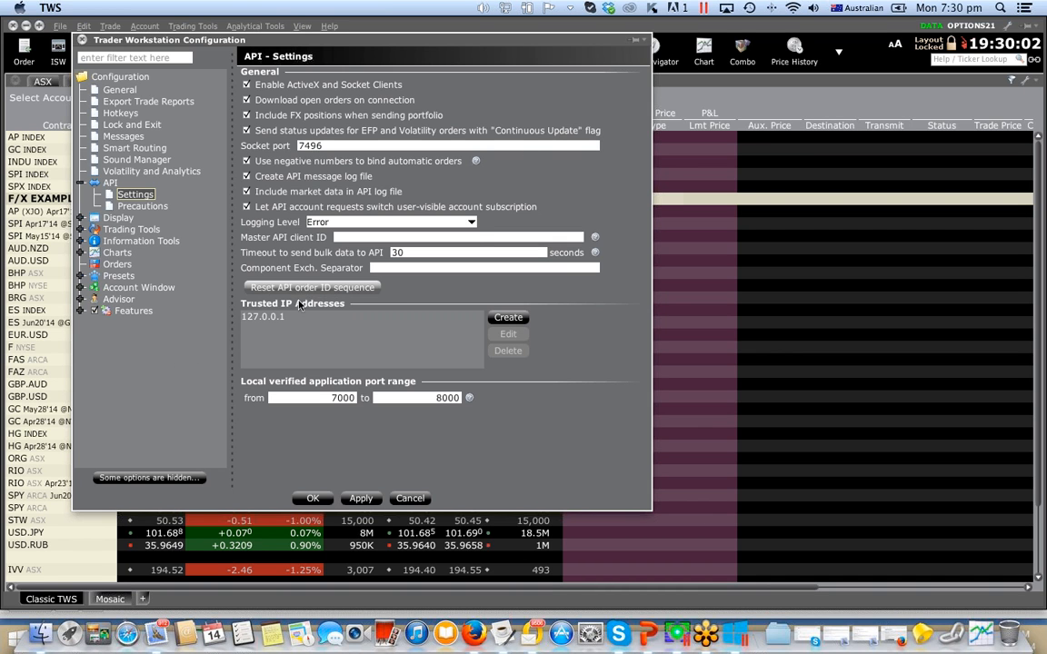
# - Add 127.0.0.1 to the trusted IP addresses in the API settings
pyautogui.click(508, 317)
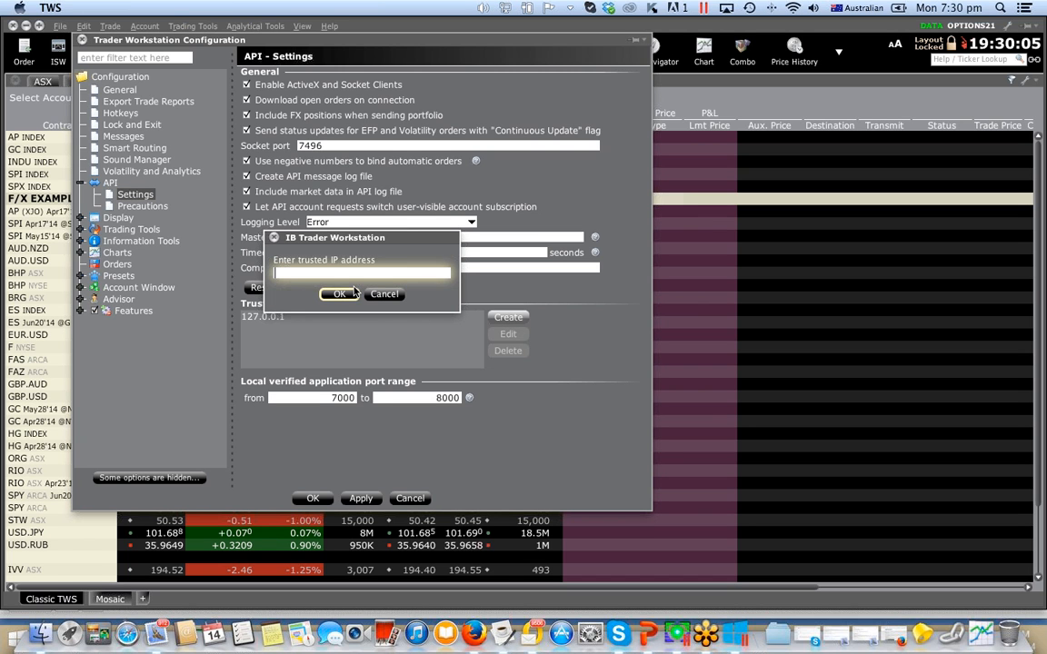
pyautogui.write('127')
pyautogui.write('.9')
pyautogui.write('0.0.1')
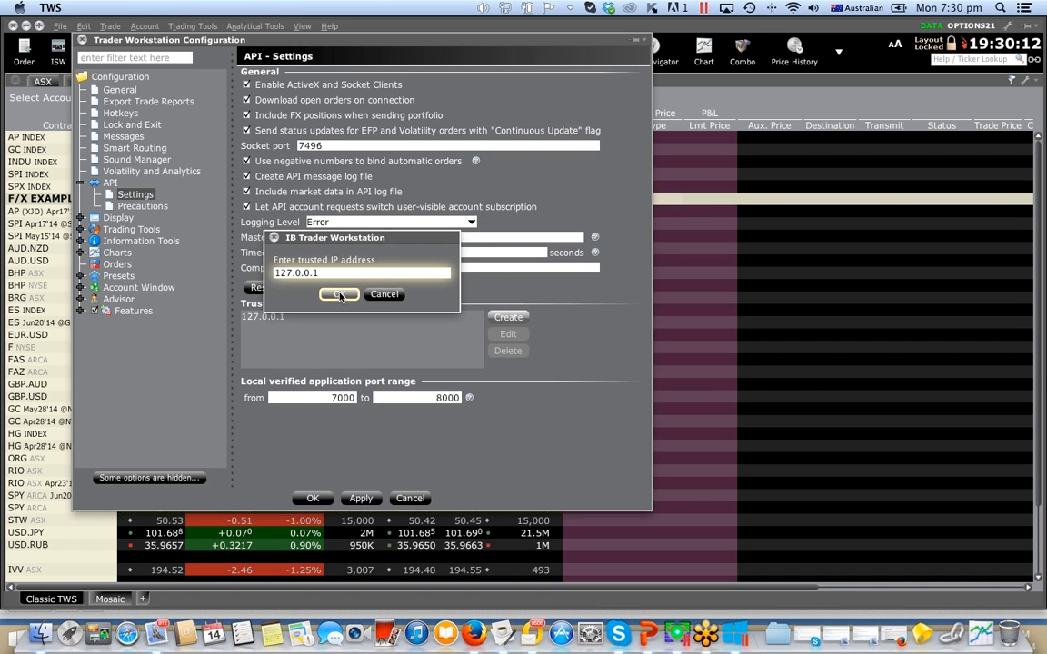
pyautogui.click(353, 292)
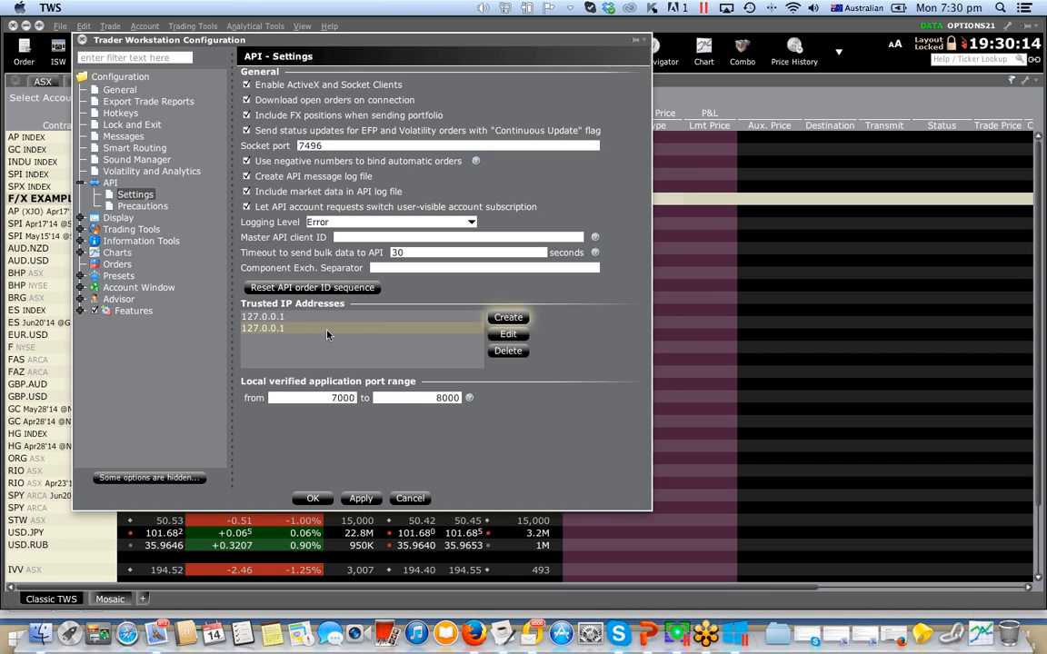
# - Delete the duplicate 127.0.0.1 entry from the trusted IP addresses
pyautogui.click(424, 331)
pyautogui.click(514, 351)
pyautogui.click(507, 337)
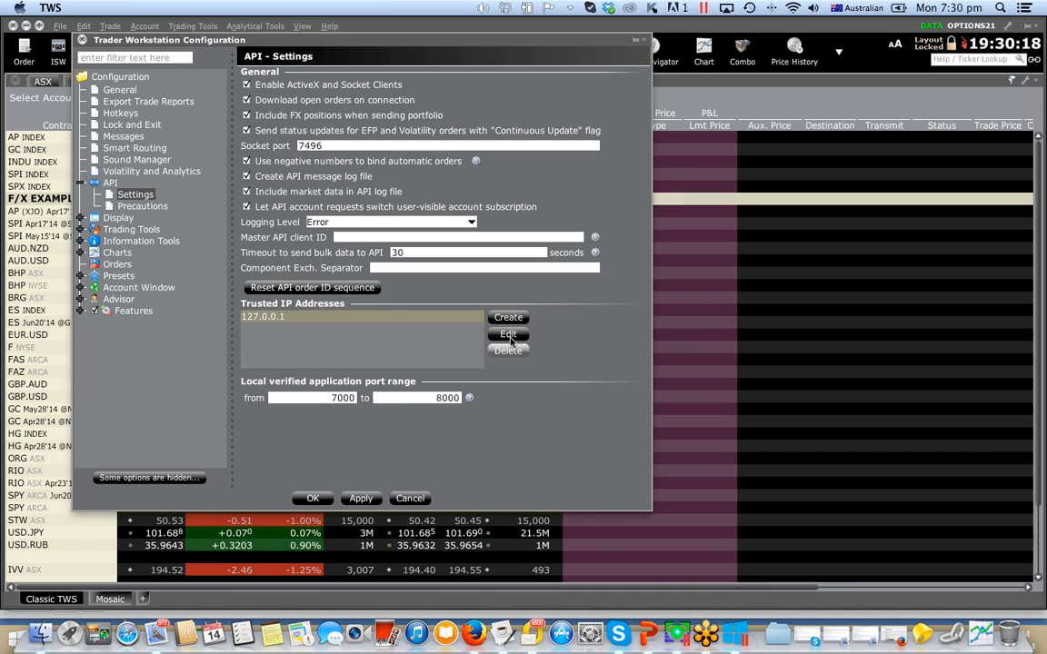
# - Accept the TWS configuration, then switch to OptionVue and confirm the Quotes Reception settings with IB (Interactive Brokers) as continuous data source
pyautogui.click(313, 499)
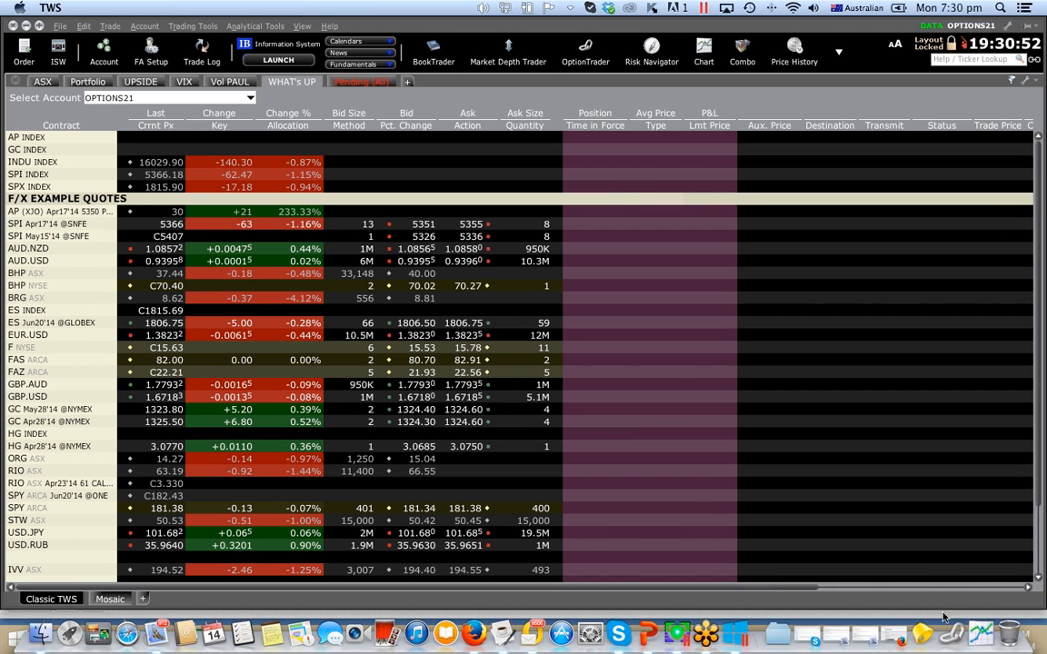
pyautogui.click(675, 634)
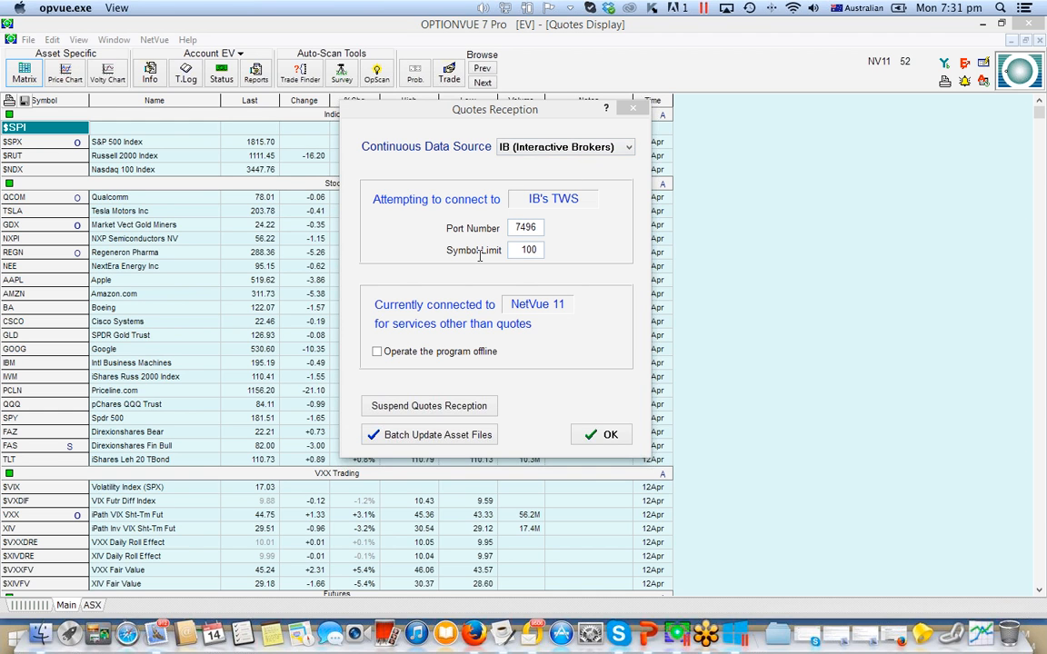
pyautogui.click(527, 251)
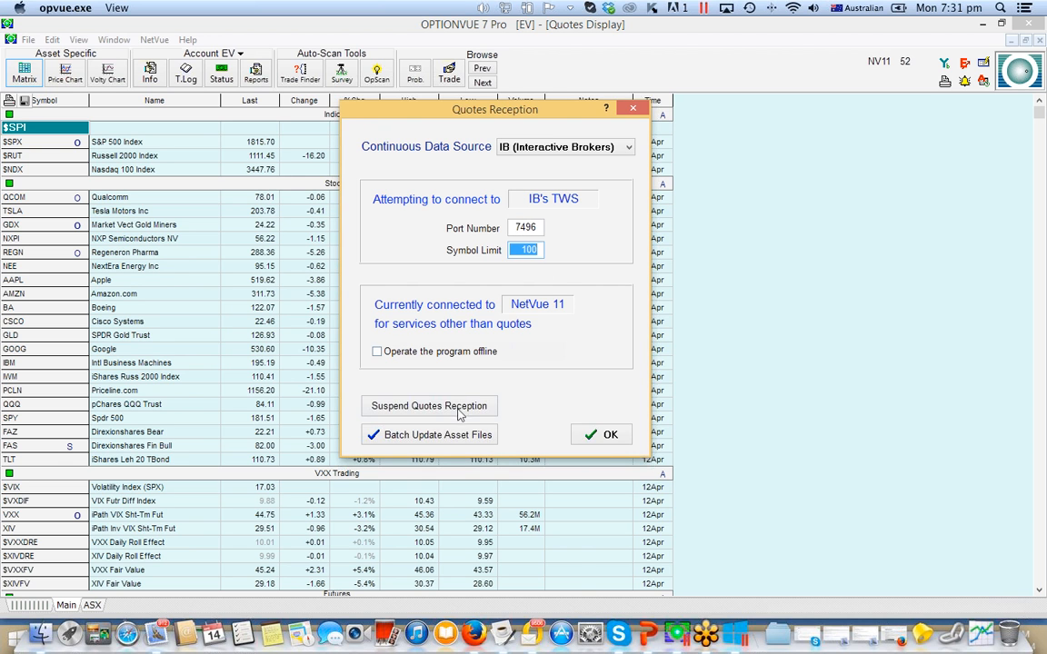
pyautogui.click(607, 437)
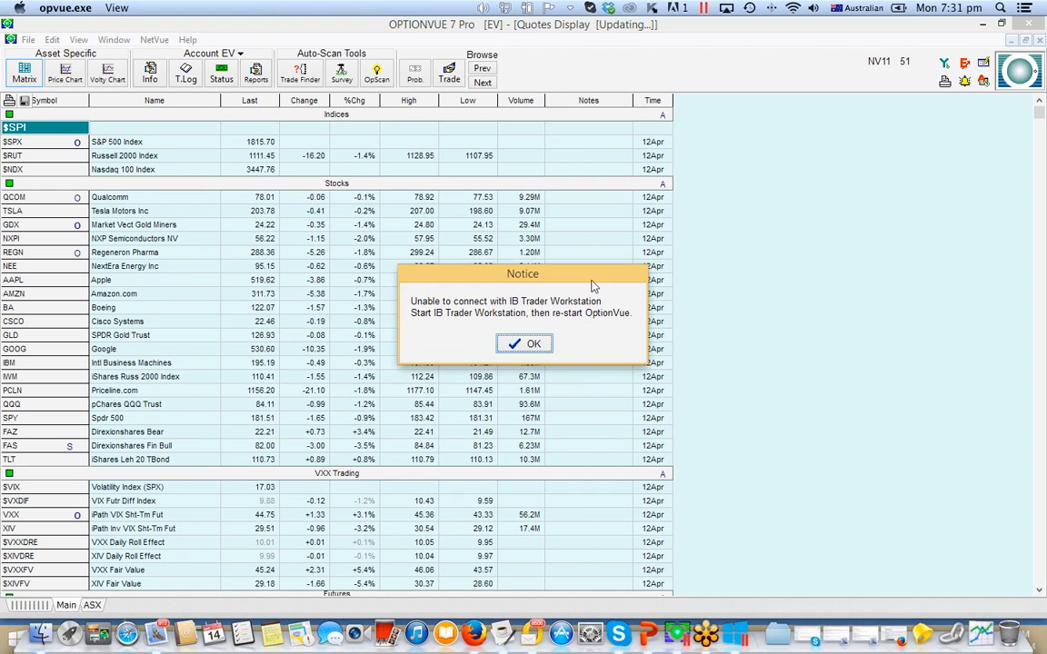
pyautogui.click(527, 346)
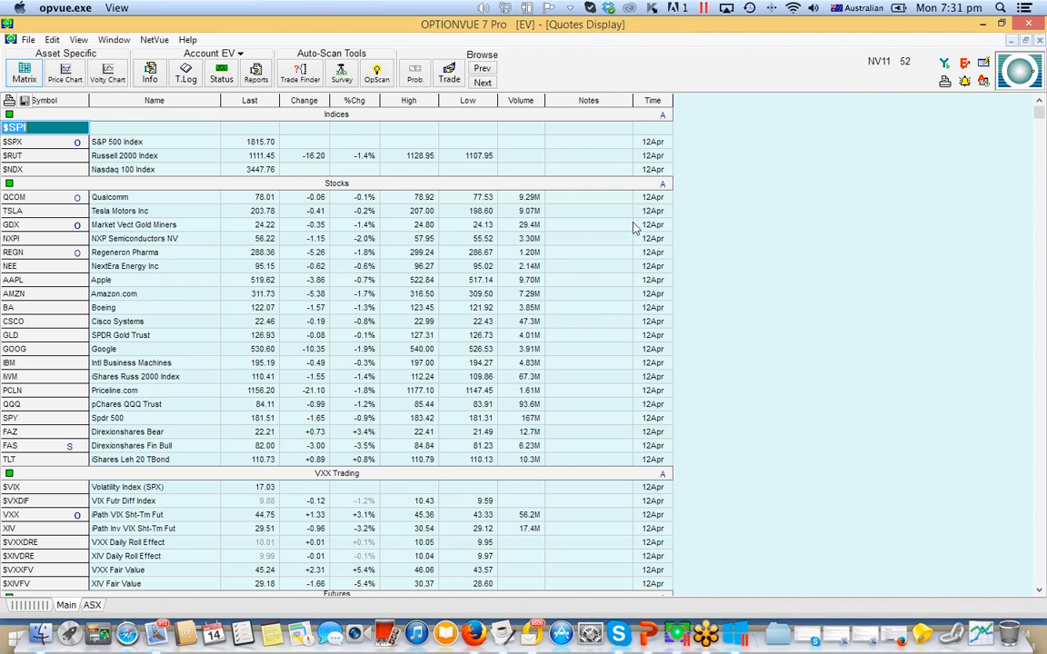
# - Add the symbol TEL-A to the first empty row of the ASX quotes page
pyautogui.click(91, 606)
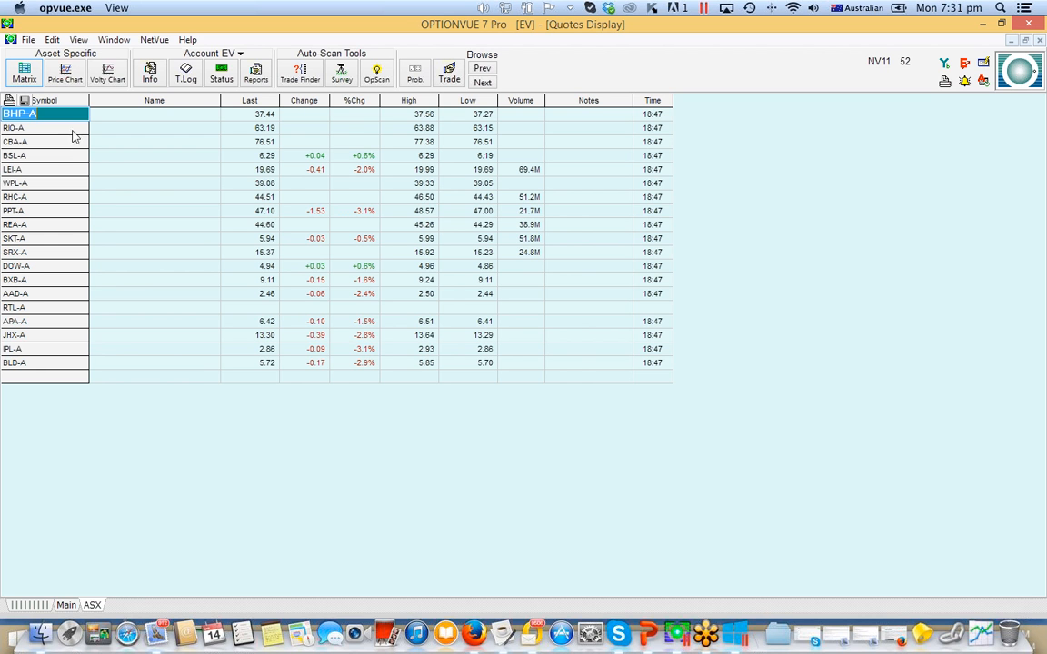
pyautogui.click(63, 378)
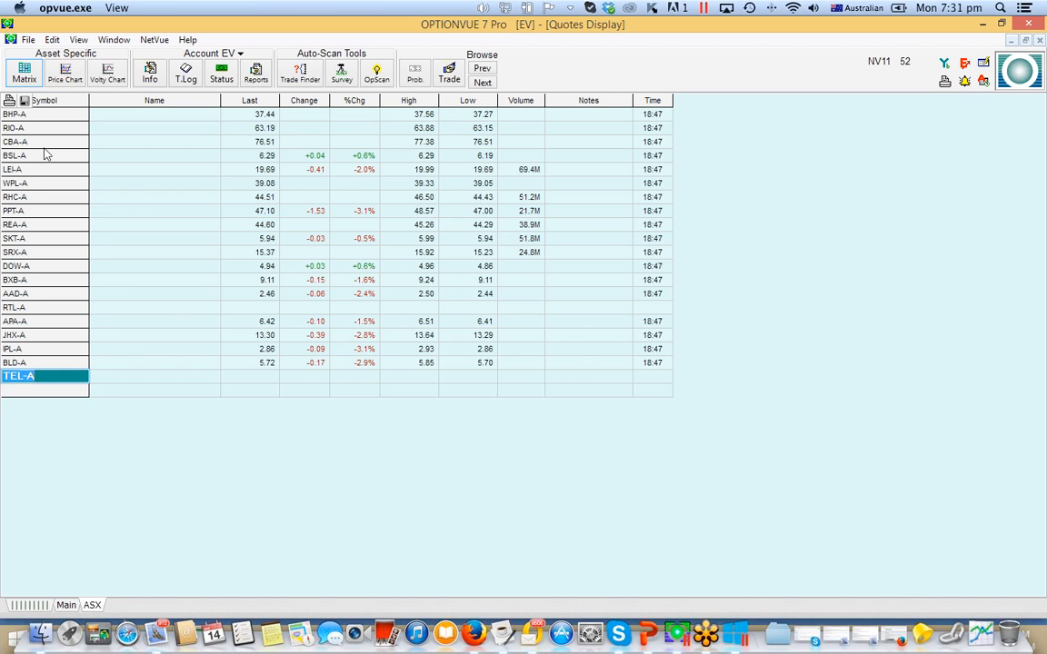
pyautogui.press('Return')
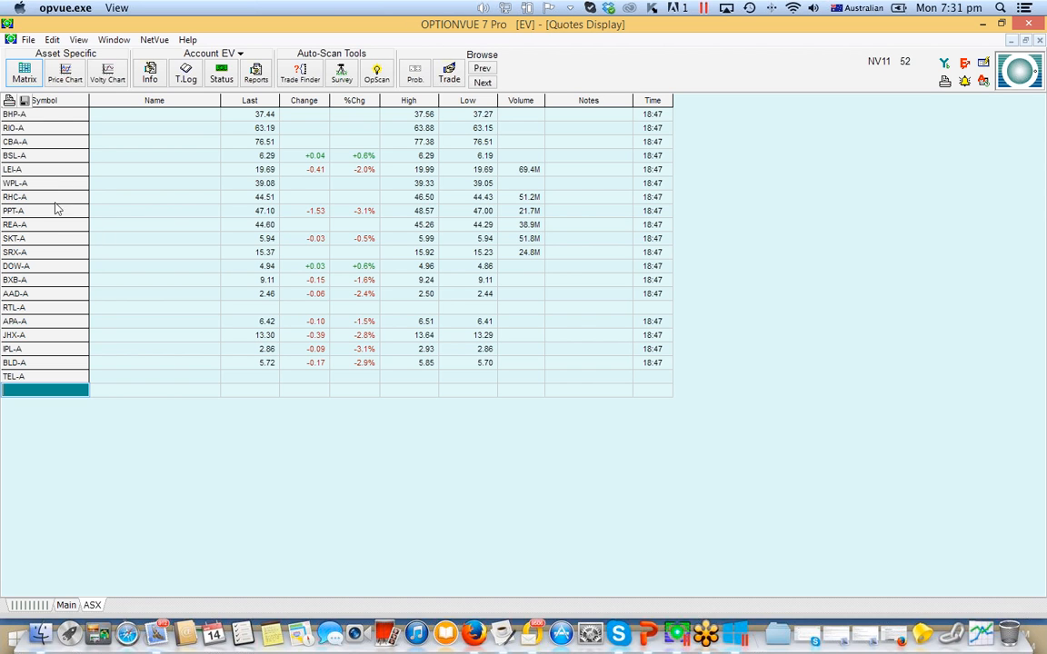
# - Open the Matrix for BHP-A from the ASX quotes page and dismiss the connection notice
pyautogui.click(40, 114)
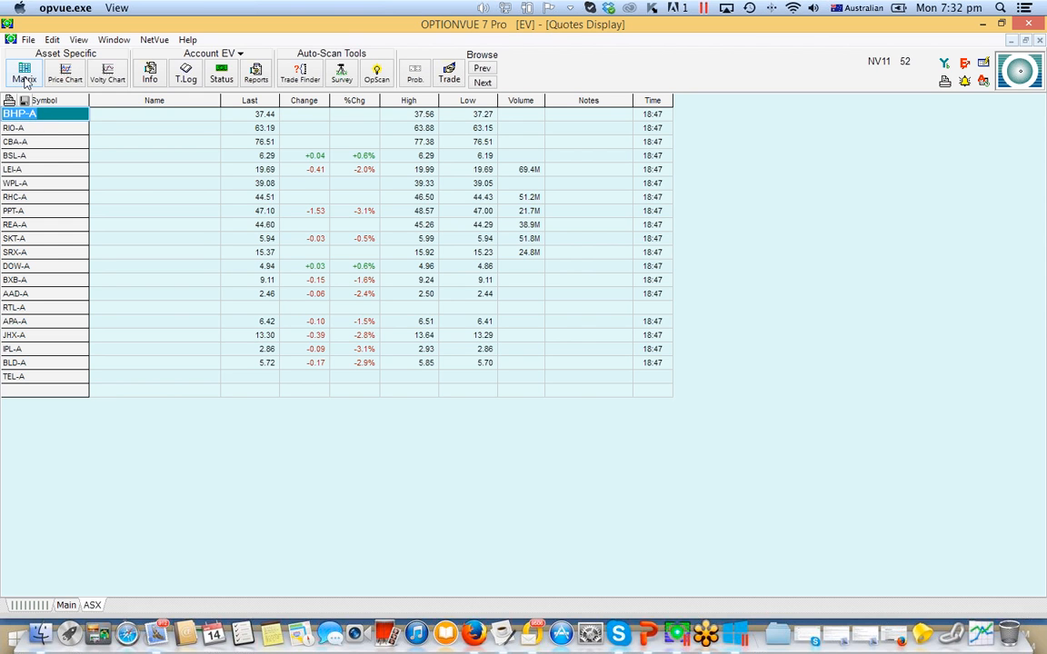
pyautogui.click(29, 74)
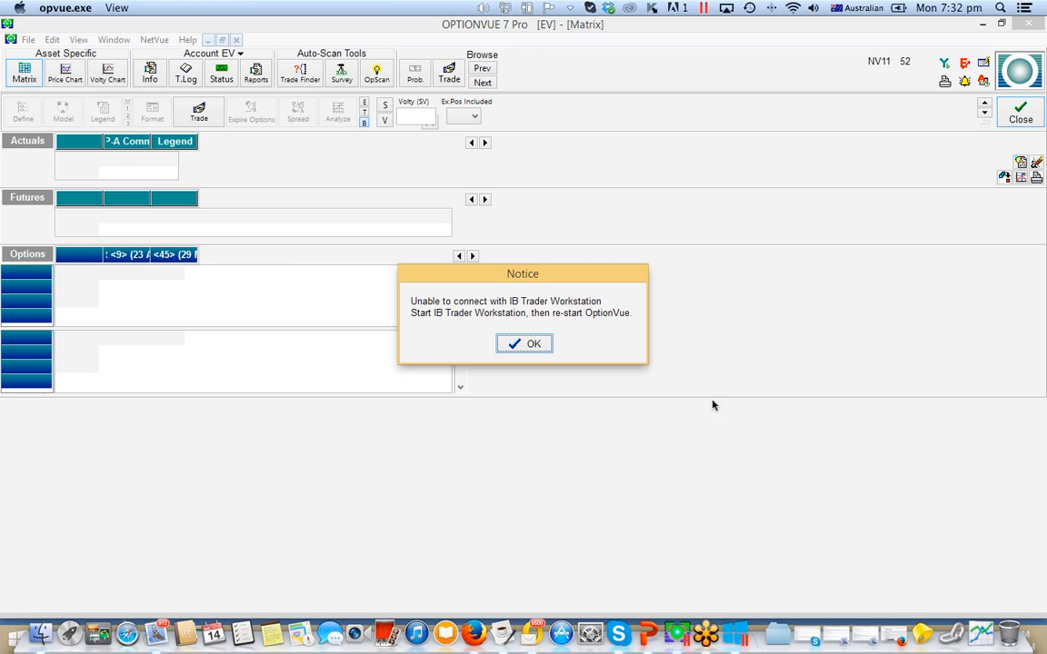
pyautogui.click(534, 345)
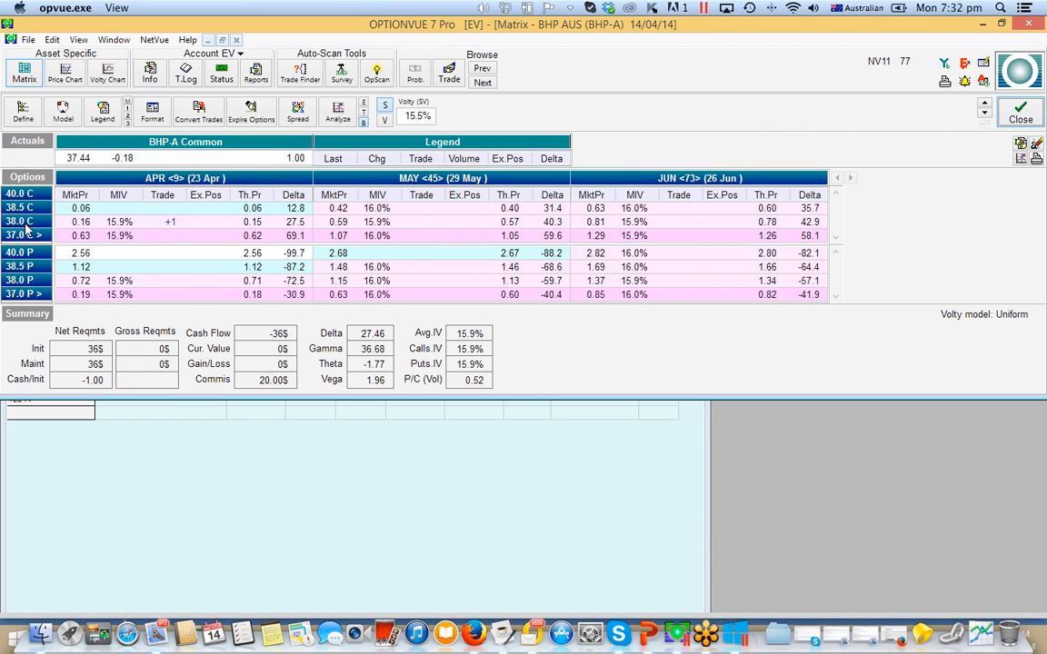
# - Analyze the long 1 Apr 38 call as a profit/loss graph, inspect its T+0 line and return to the Matrix
pyautogui.click(339, 113)
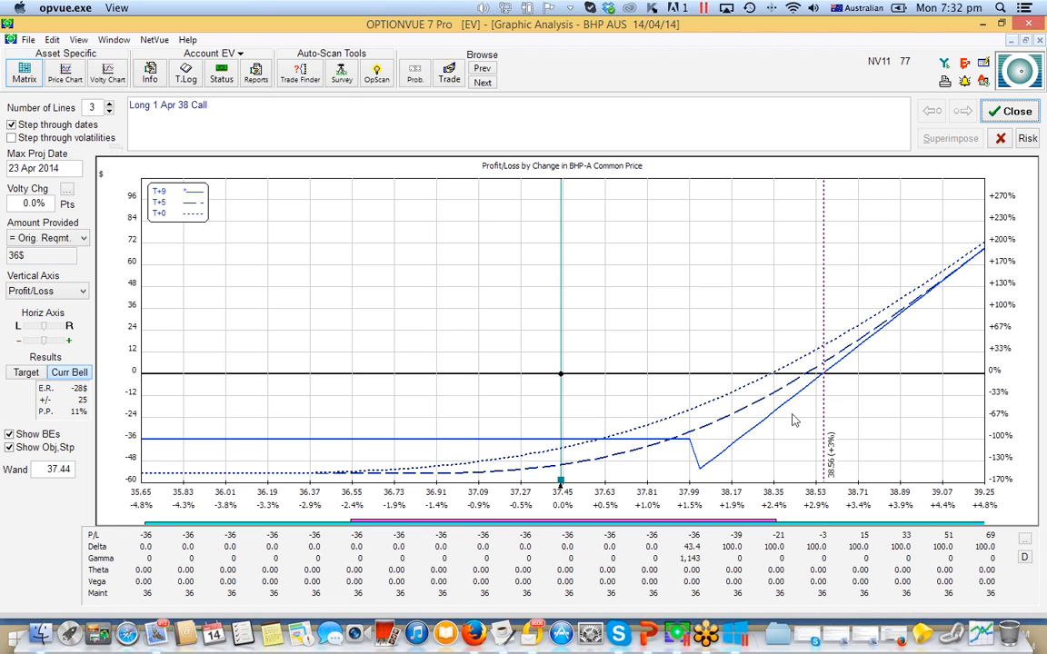
pyautogui.click(741, 400)
pyautogui.click(754, 388)
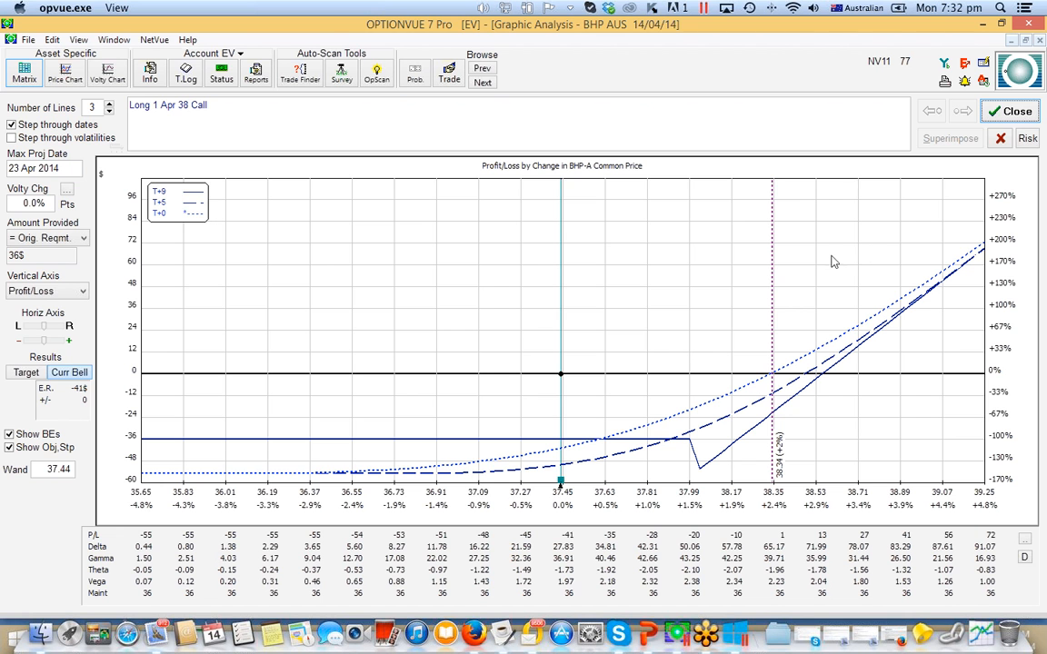
pyautogui.click(994, 111)
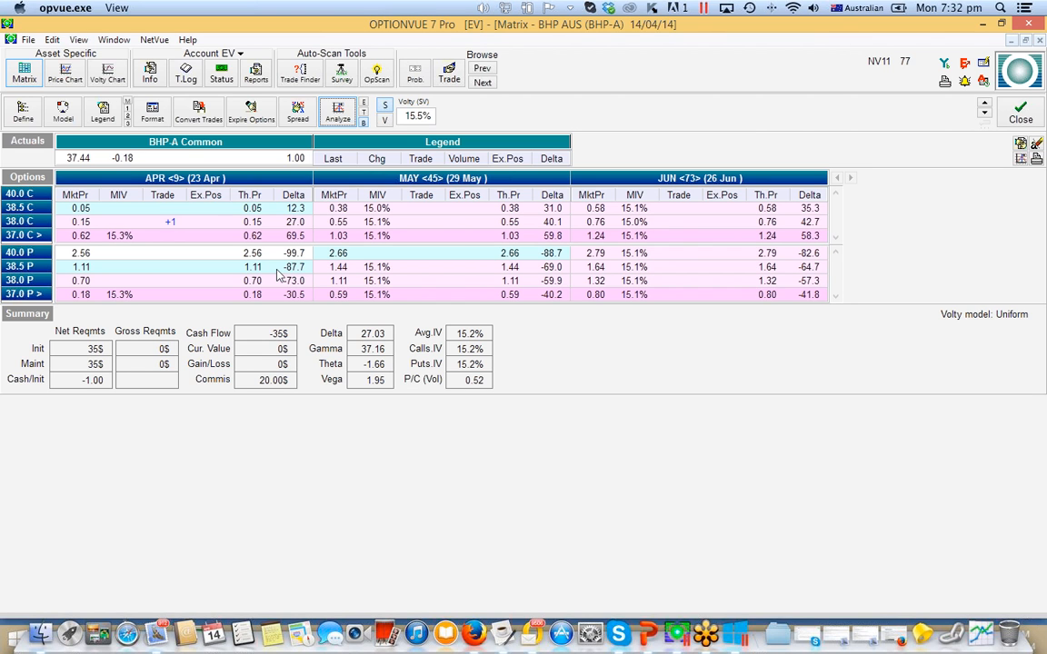
# - Add a trade of 100 BHP-A Common shares to the position and open the Detailed Analysis from its profit/loss graph
pyautogui.click(160, 160)
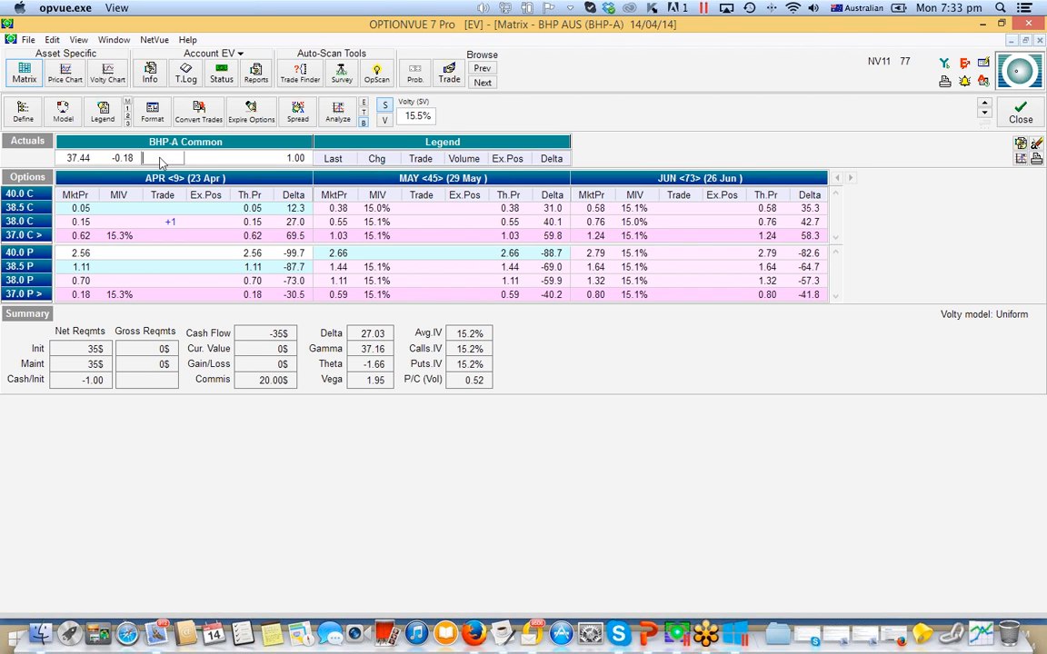
pyautogui.write('100')
pyautogui.press('Return')
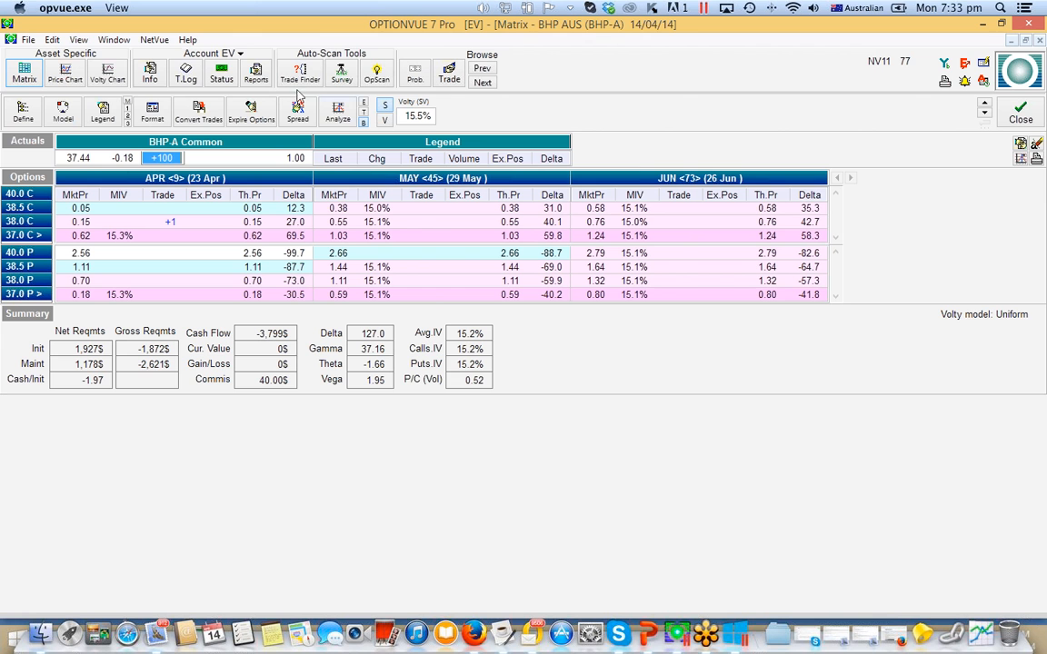
pyautogui.click(338, 113)
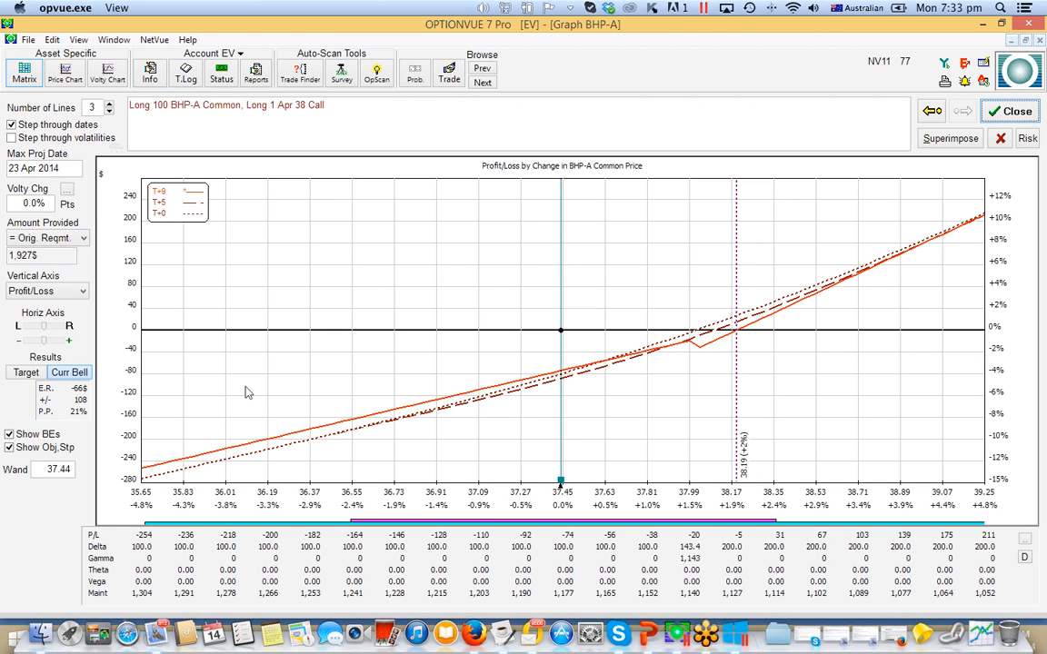
pyautogui.click(1024, 557)
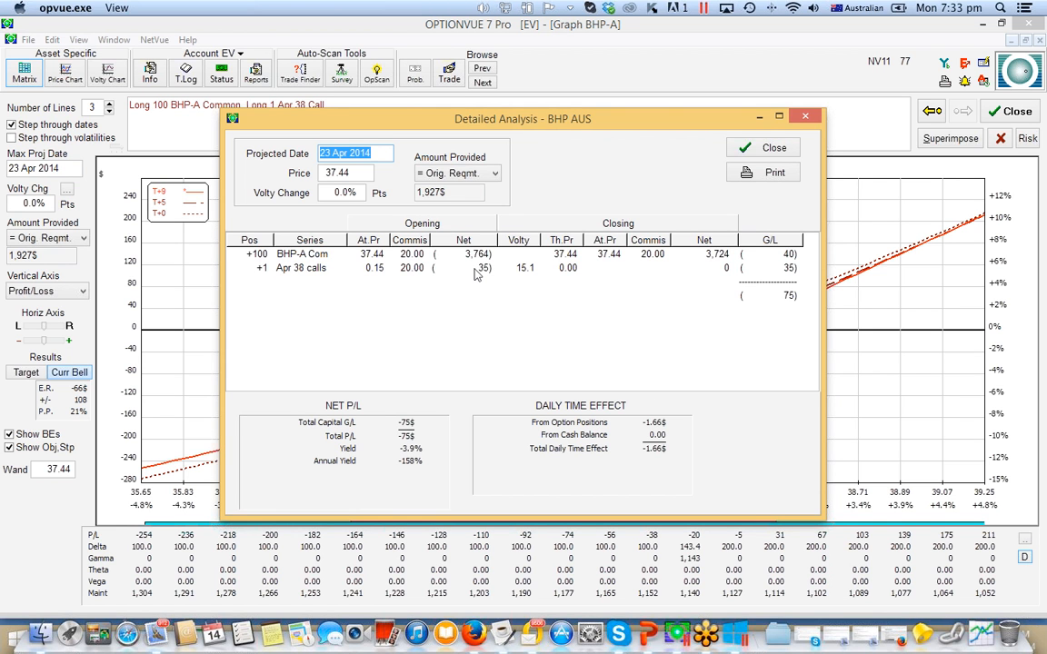
# - Try to set the Detailed Analysis projected date to 10 Apr 2014
pyautogui.click(332, 153)
pyautogui.press('BackSpace')
pyautogui.press('BackSpace')
pyautogui.press('BackSpace')
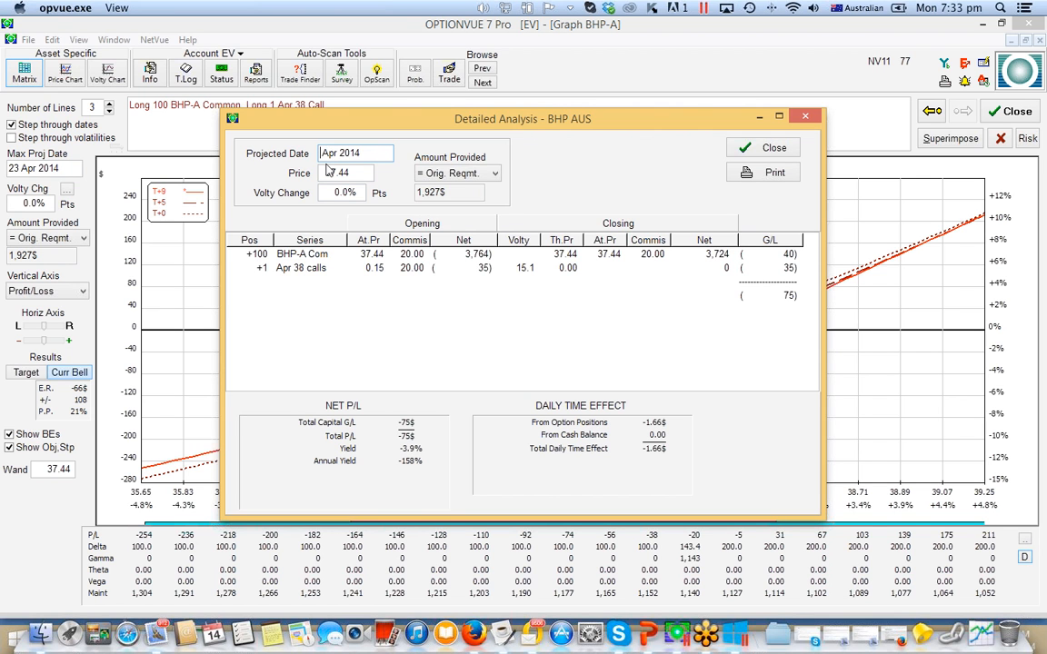
pyautogui.write('10')
pyautogui.press('Tab')
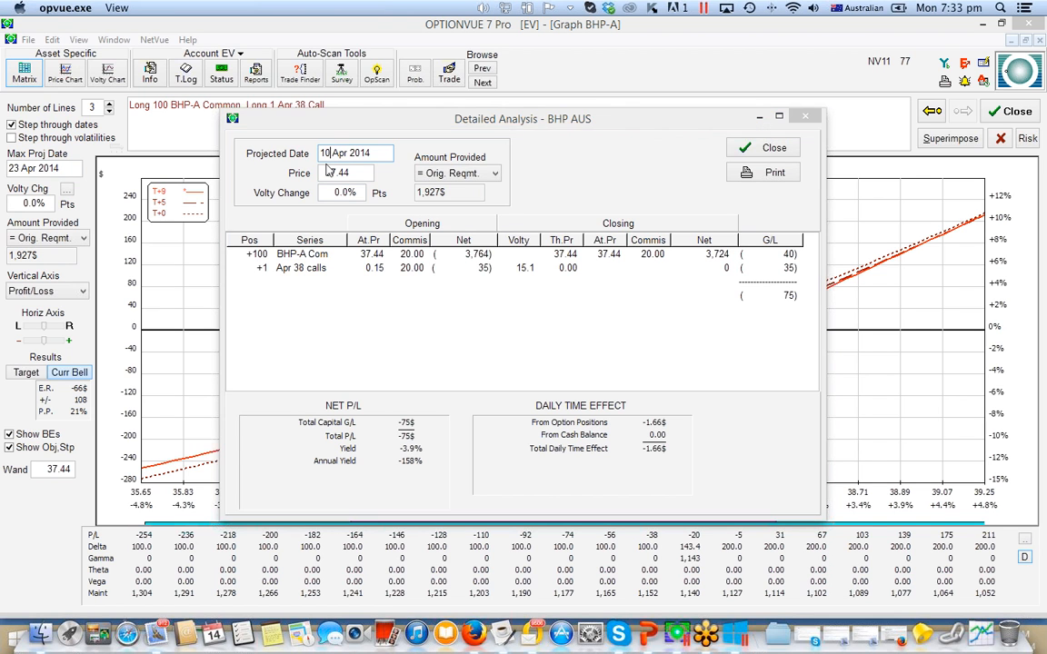
pyautogui.click(620, 343)
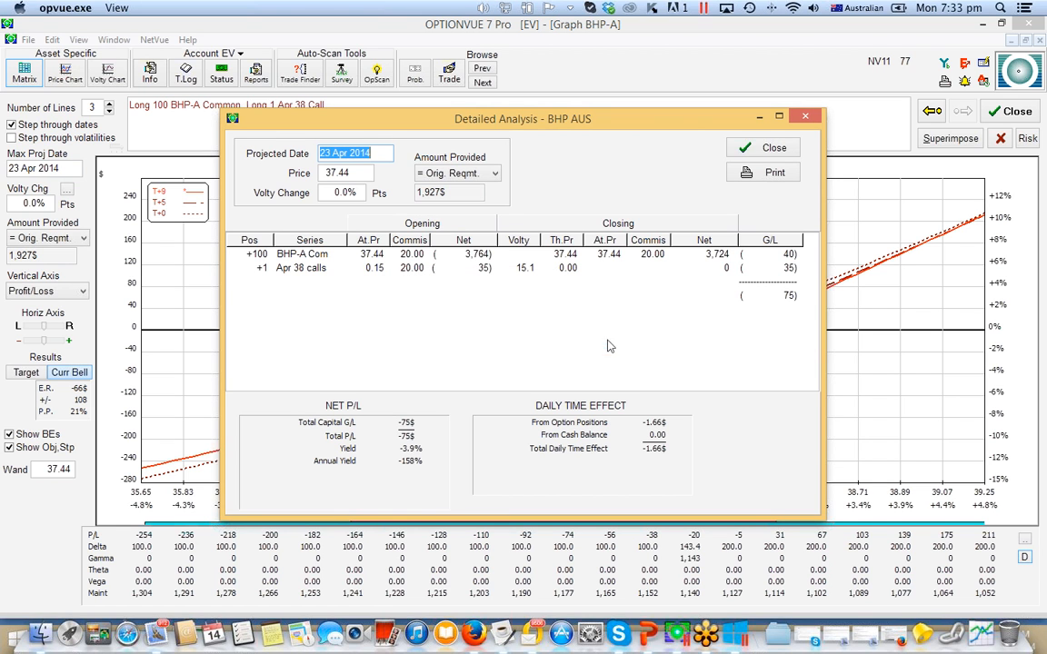
# - Set the projected date in the Detailed Analysis to 20 Apr 2014
pyautogui.click(333, 155)
pyautogui.press('BackSpace')
pyautogui.press('BackSpace')
pyautogui.press('BackSpace')
pyautogui.write('20')
pyautogui.press('Return')
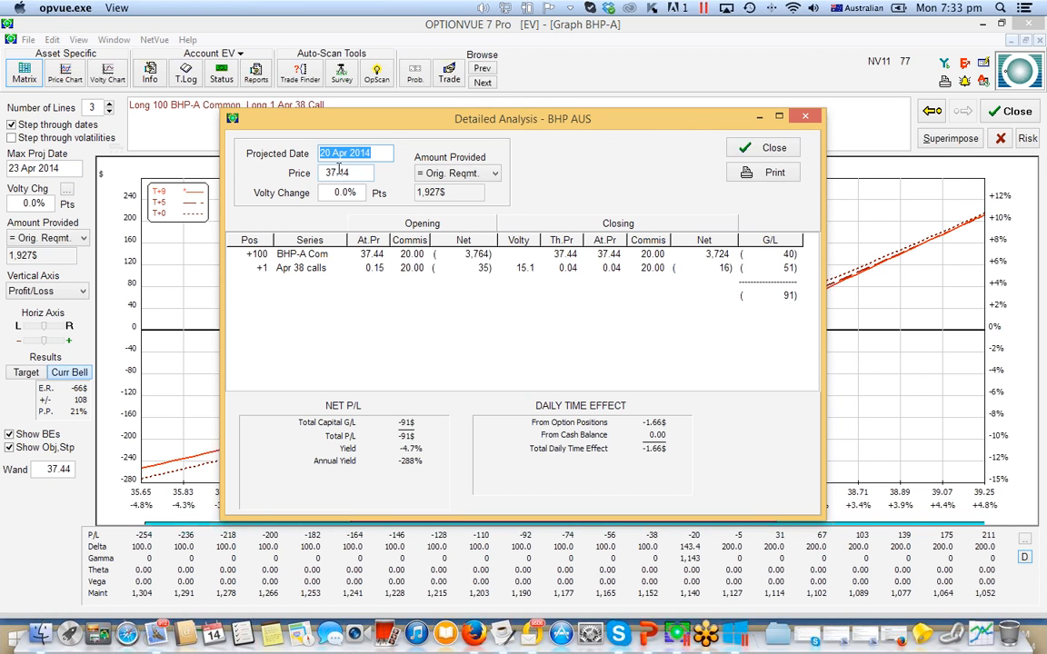
# - Test volatility changes of -1 and 2 points in the Detailed Analysis, and close it
pyautogui.press('Tab')
pyautogui.press('Tab')
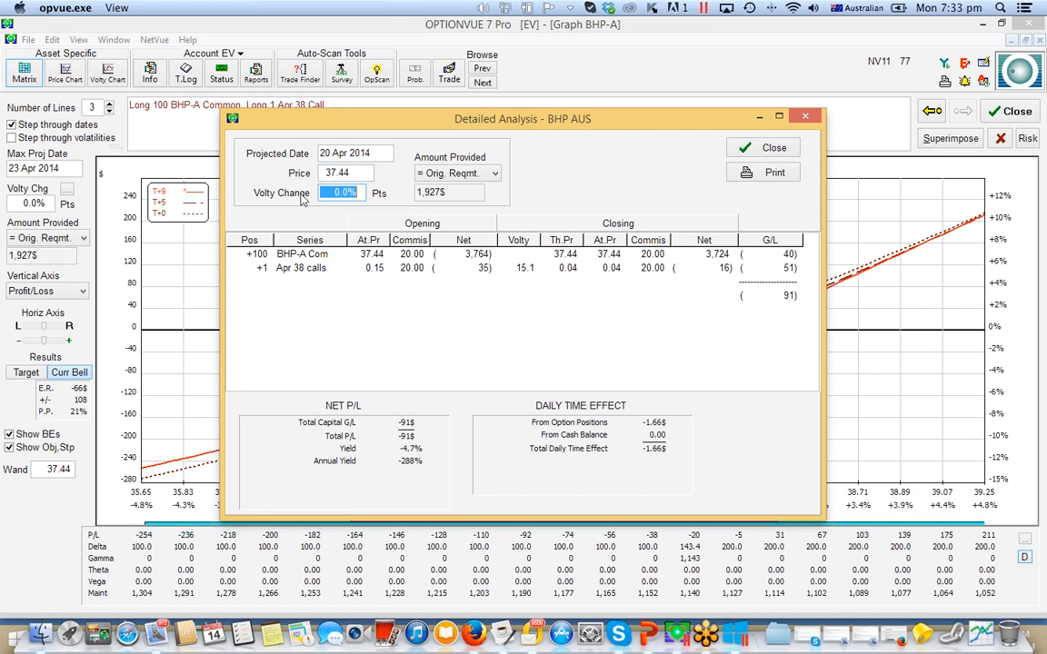
pyautogui.write('-1')
pyautogui.press('Return')
pyautogui.write('2')
pyautogui.press('Return')
pyautogui.click(771, 149)
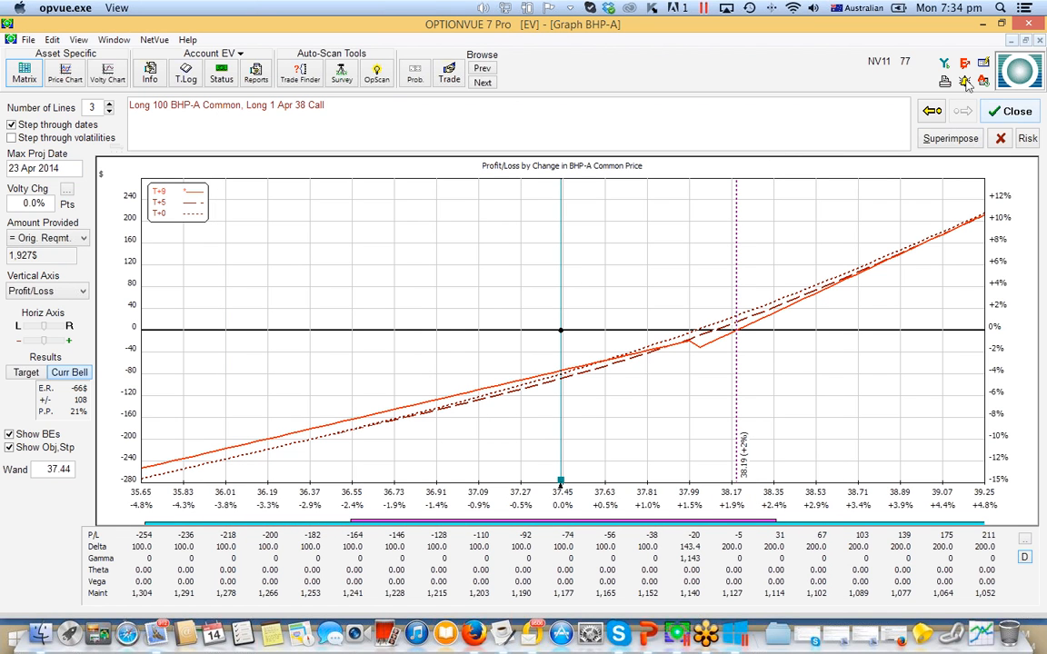
# - Close the BHP-A graph and its Matrix, and open the Matrix for RIO-A from the ASX quotes list
pyautogui.click(1018, 117)
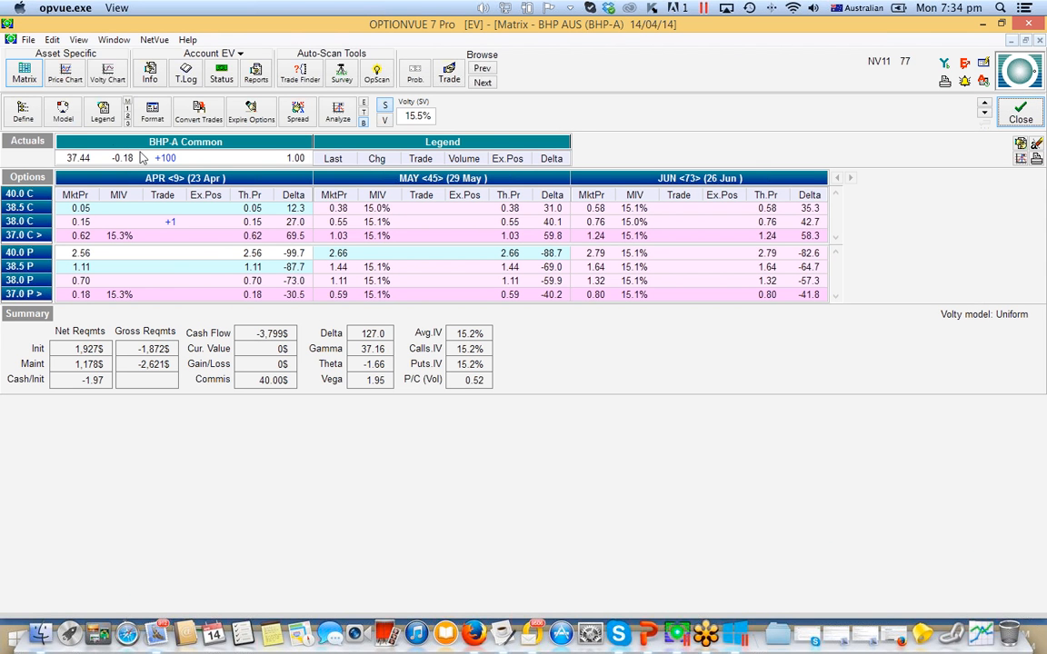
pyautogui.click(1020, 112)
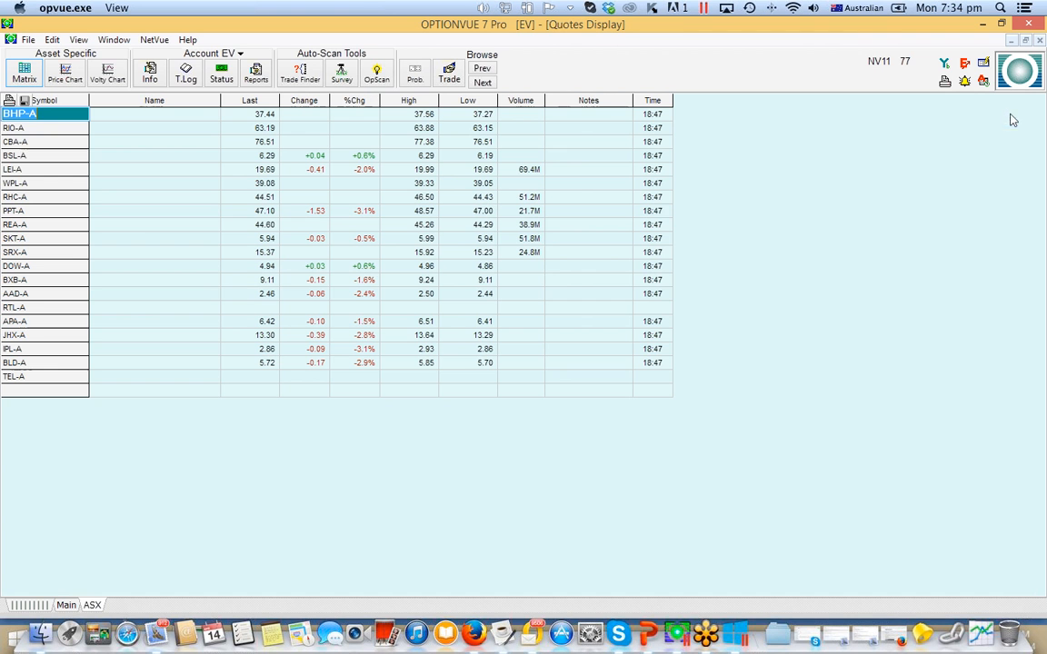
pyautogui.click(52, 128)
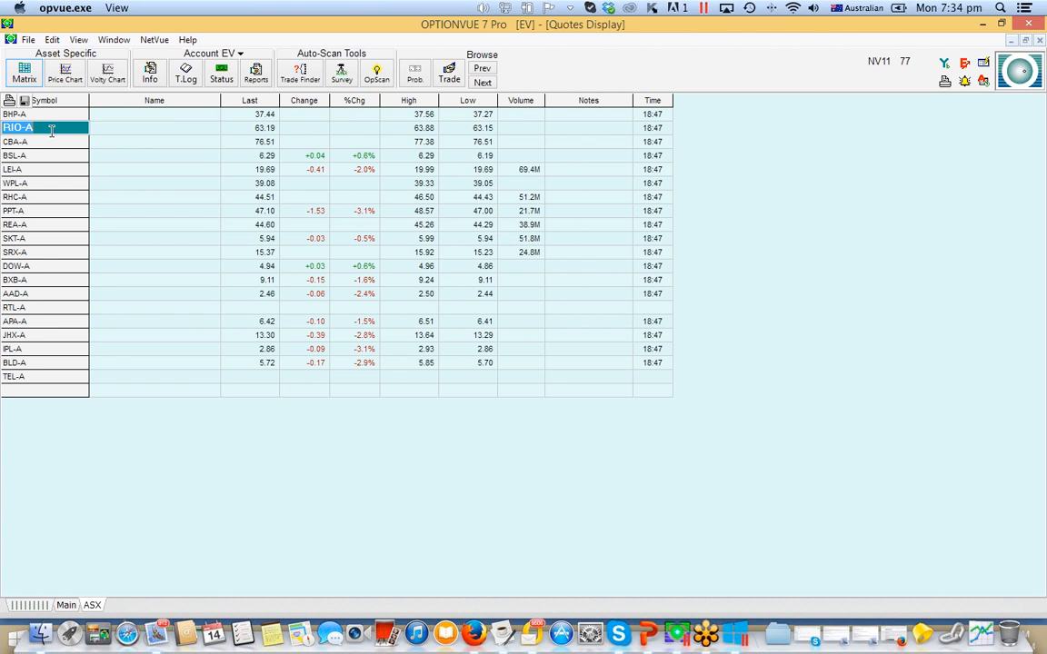
pyautogui.click(27, 78)
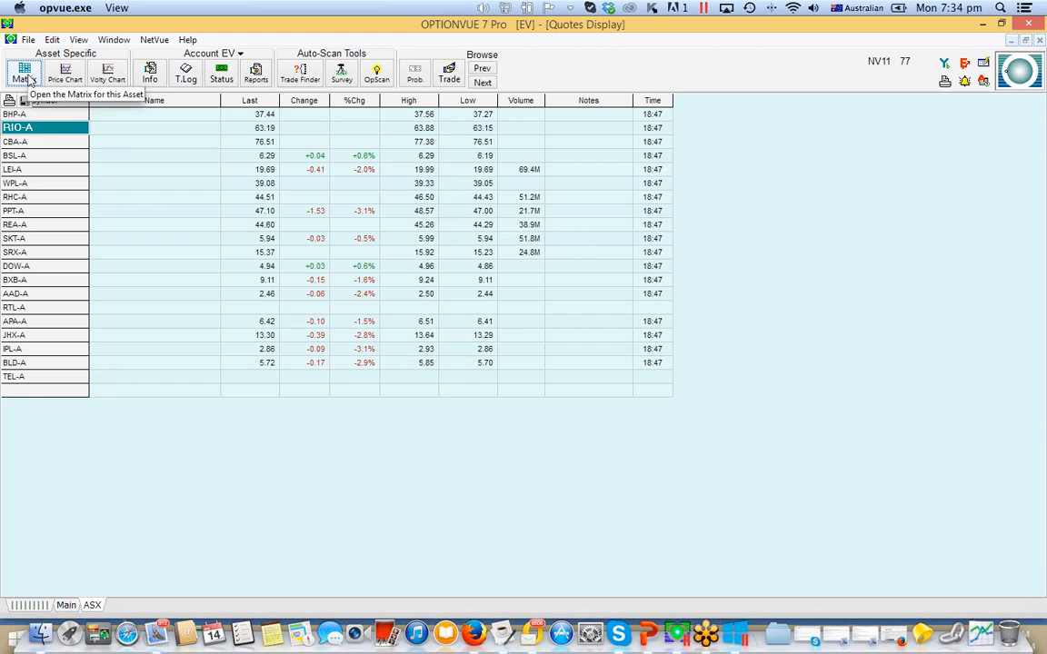
pyautogui.click(528, 343)
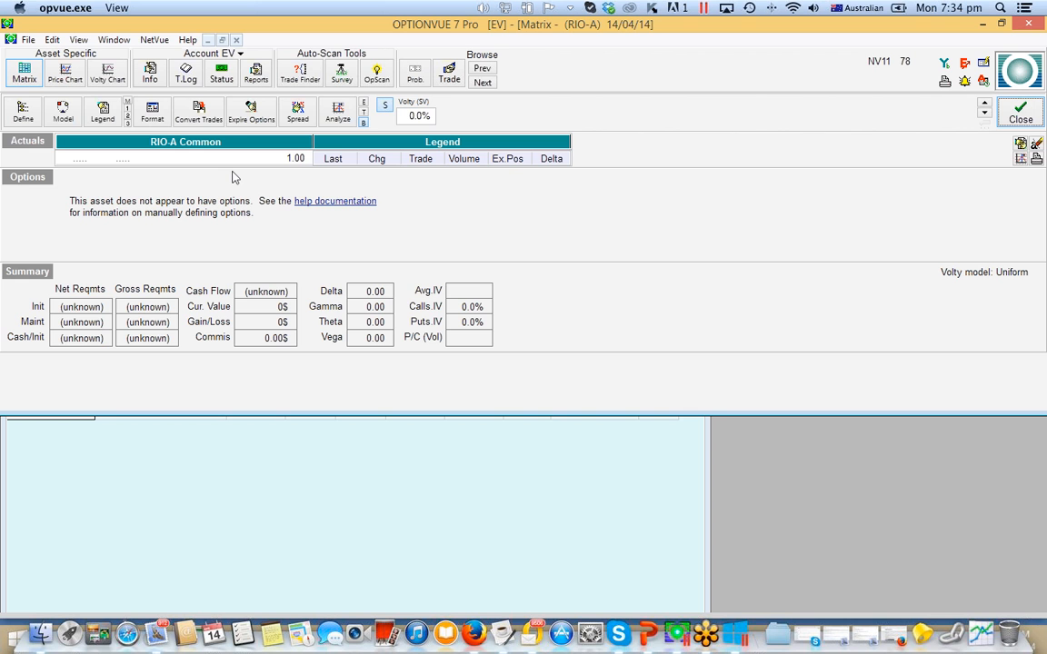
# - Define the RIO-A asset with the name RIO AUS and AutoStrike displaying all 5 point interval strikes
pyautogui.click(25, 114)
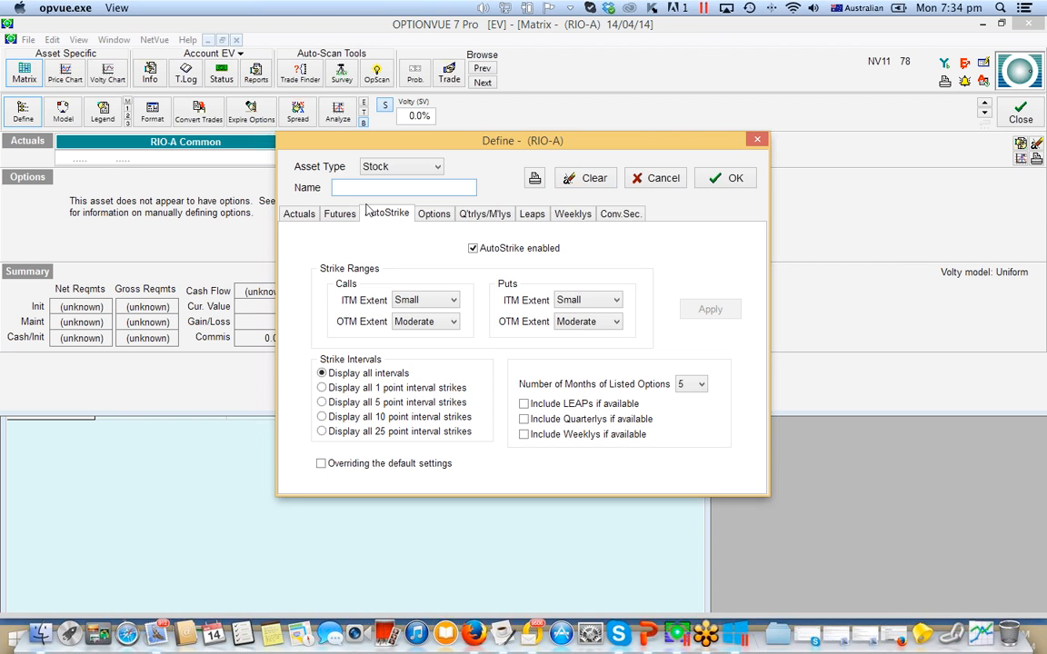
pyautogui.write('RIO_A')
pyautogui.press('BackSpace')
pyautogui.write('AUS')
pyautogui.click(322, 388)
pyautogui.click(322, 403)
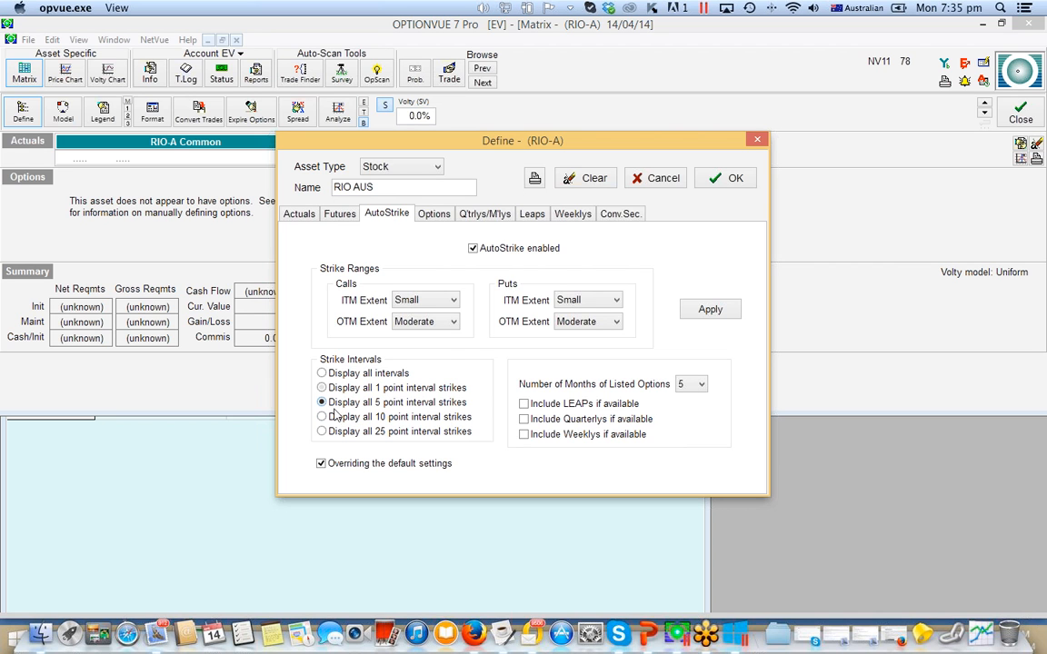
# - Add option strikes 60, 61 and 62 to the RIO-A definition
pyautogui.click(435, 215)
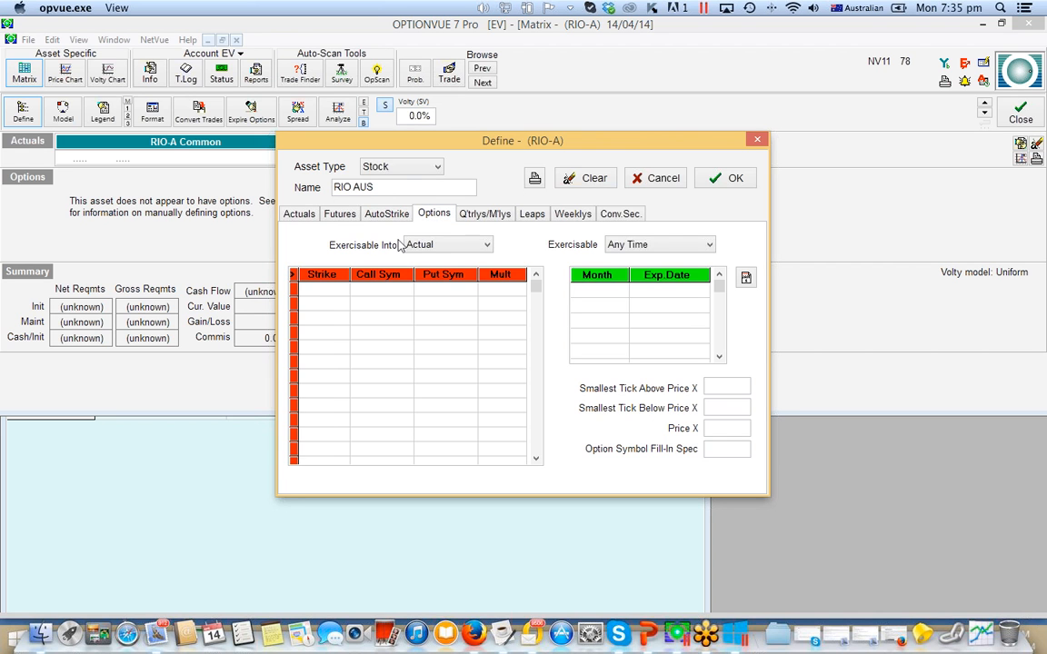
pyautogui.click(333, 293)
pyautogui.write('60')
pyautogui.press('Return')
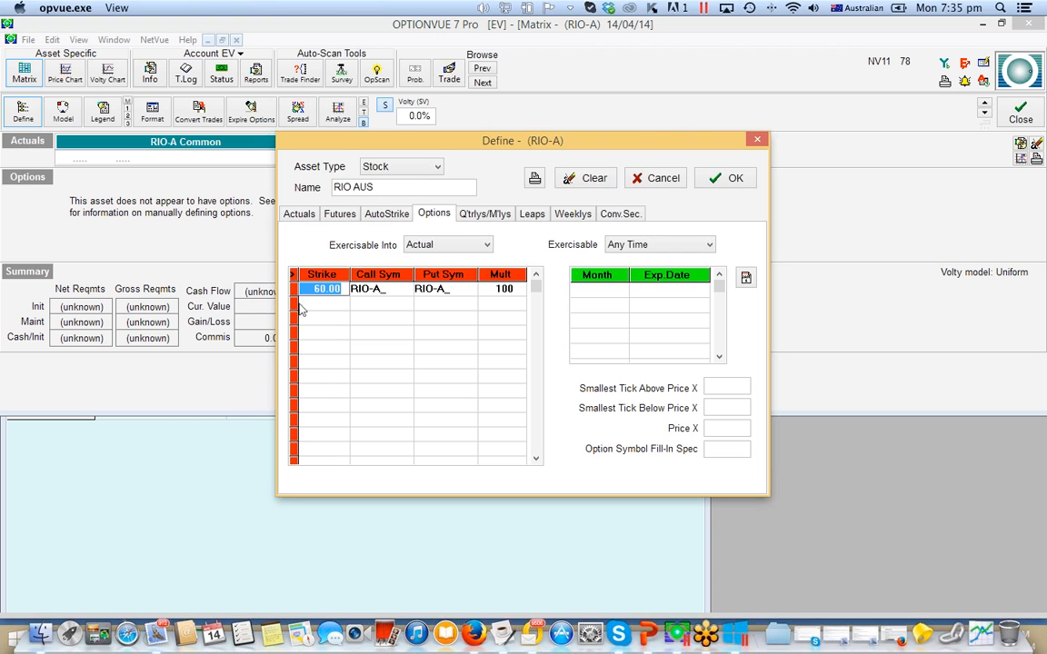
pyautogui.click(326, 303)
pyautogui.write('61')
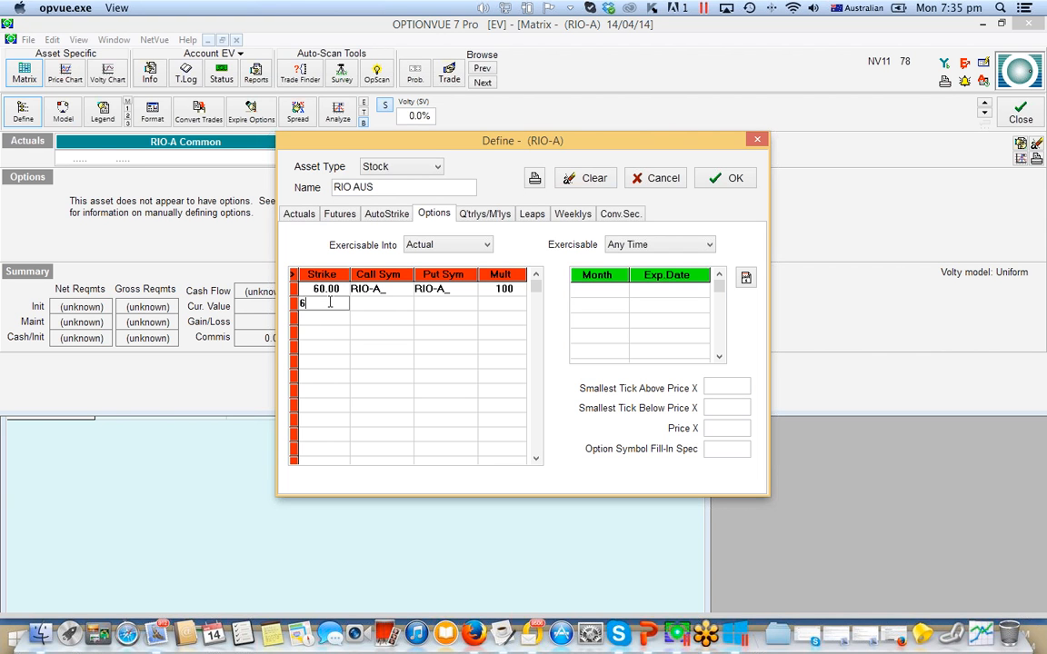
pyautogui.press('Return')
pyautogui.click(334, 315)
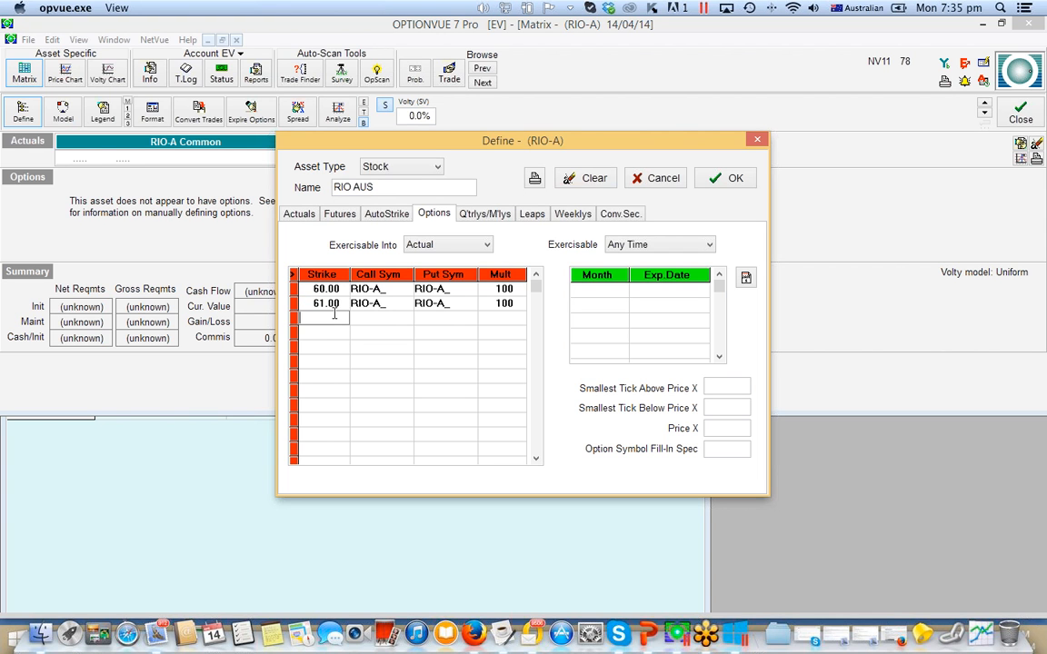
pyautogui.write('62')
pyautogui.press('Return')
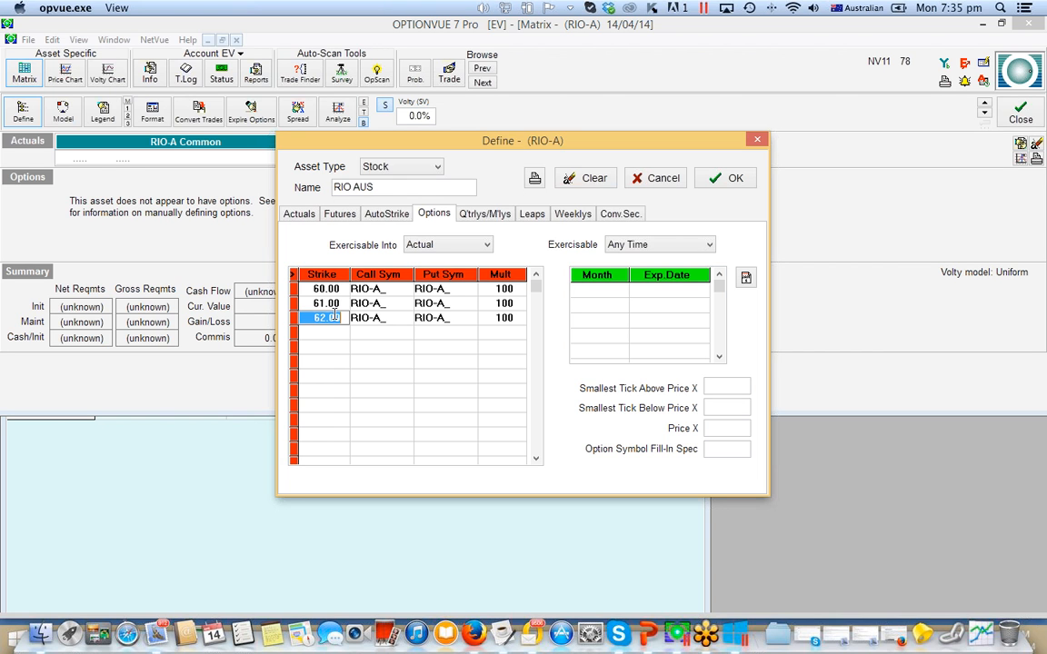
# - Add the expiration months APR, MAY and JUN to the RIO-A options definition
pyautogui.click(596, 291)
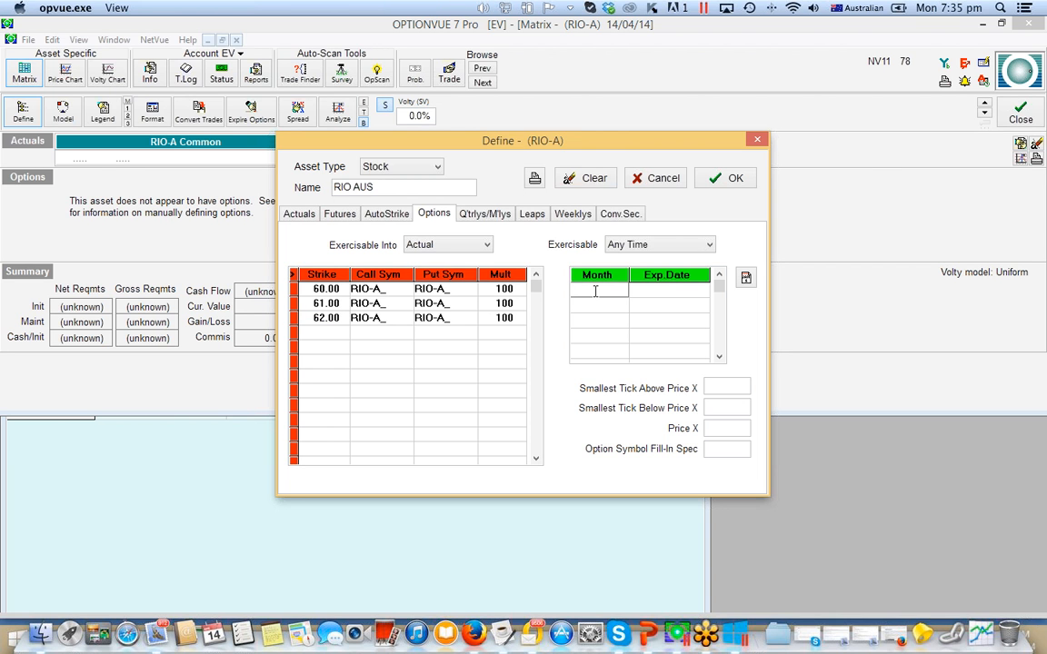
pyautogui.write('APR')
pyautogui.press('Return')
pyautogui.click(603, 305)
pyautogui.write('MAY')
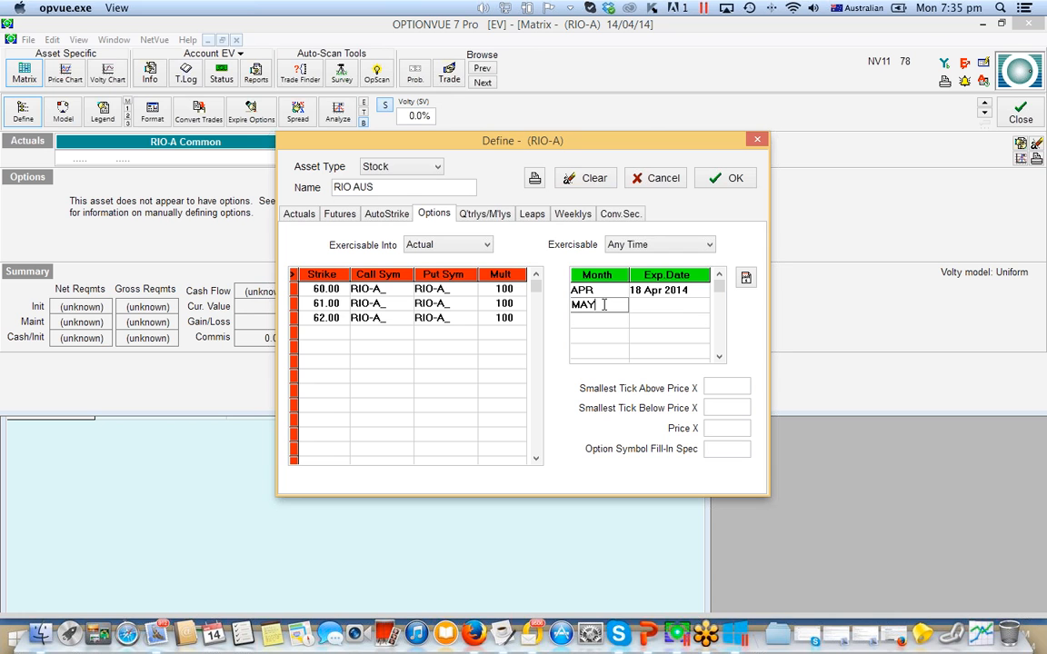
pyautogui.press('Return')
pyautogui.click(598, 319)
pyautogui.write('JUN')
pyautogui.press('Return')
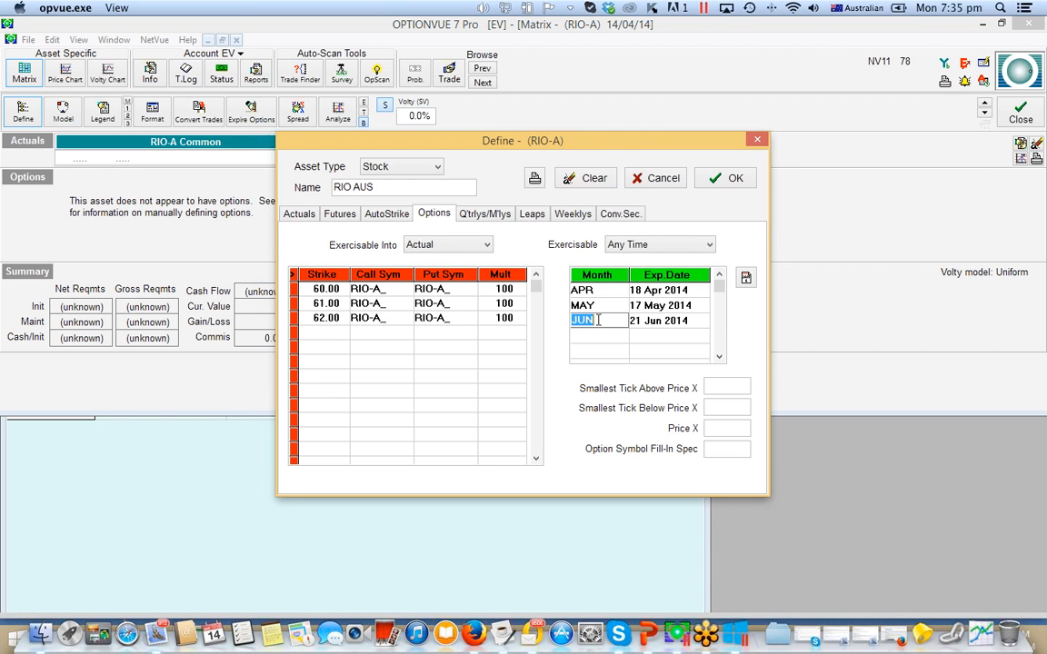
# - Set Smallest Tick Above Price X to 0.01 and Option Symbol Fill-In Spec to WMS, then accept the RIO-A definition and dismiss the notices
pyautogui.click(719, 390)
pyautogui.write('0.01')
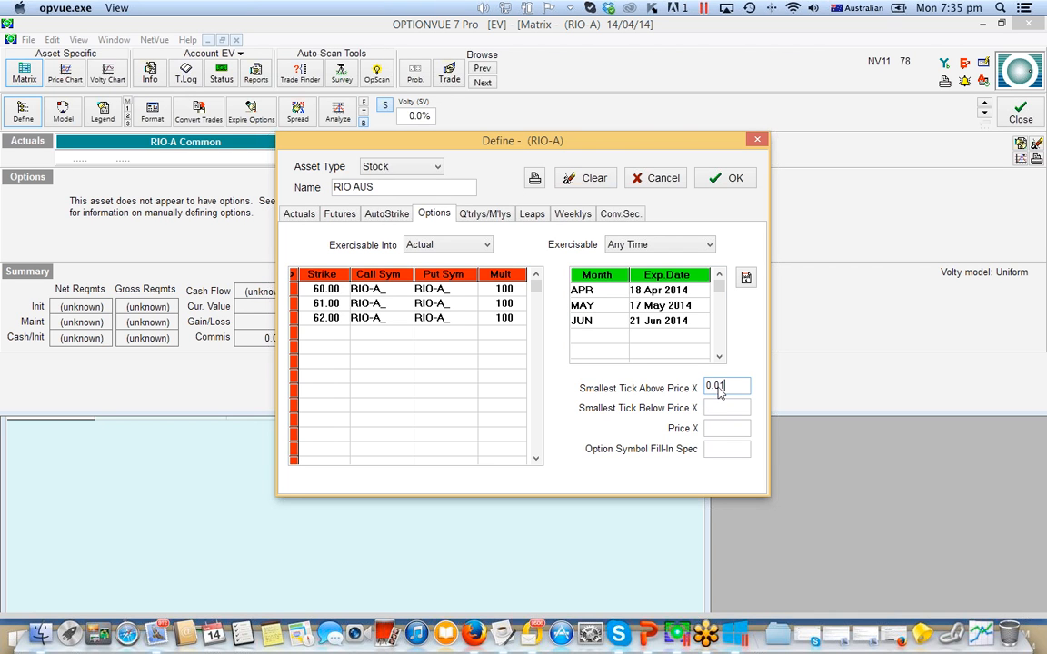
pyautogui.click(714, 454)
pyautogui.write('WMS')
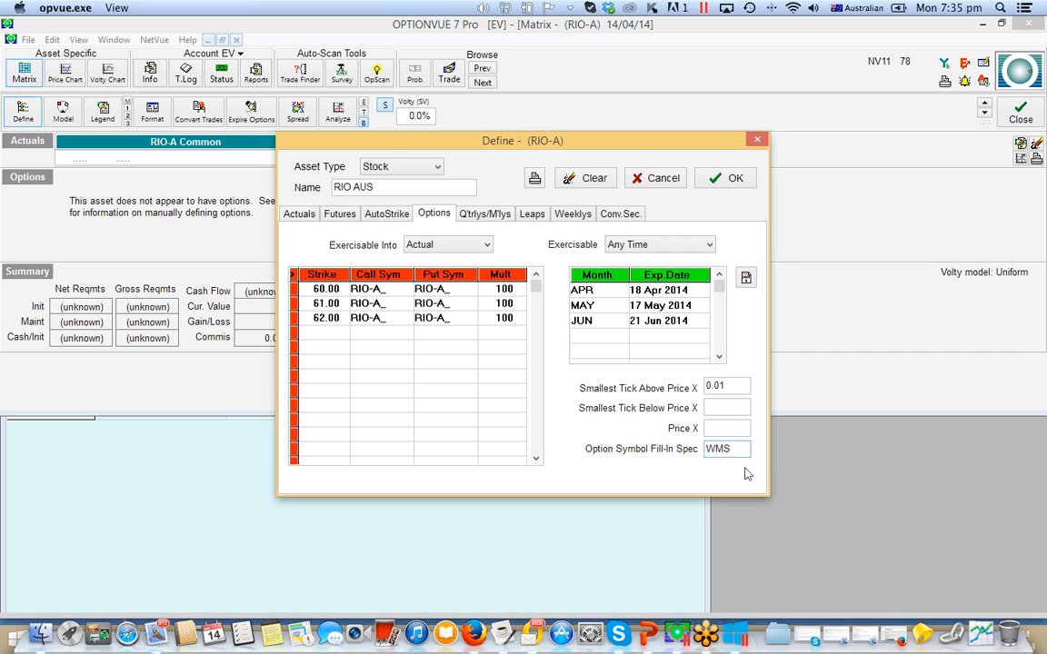
pyautogui.click(735, 180)
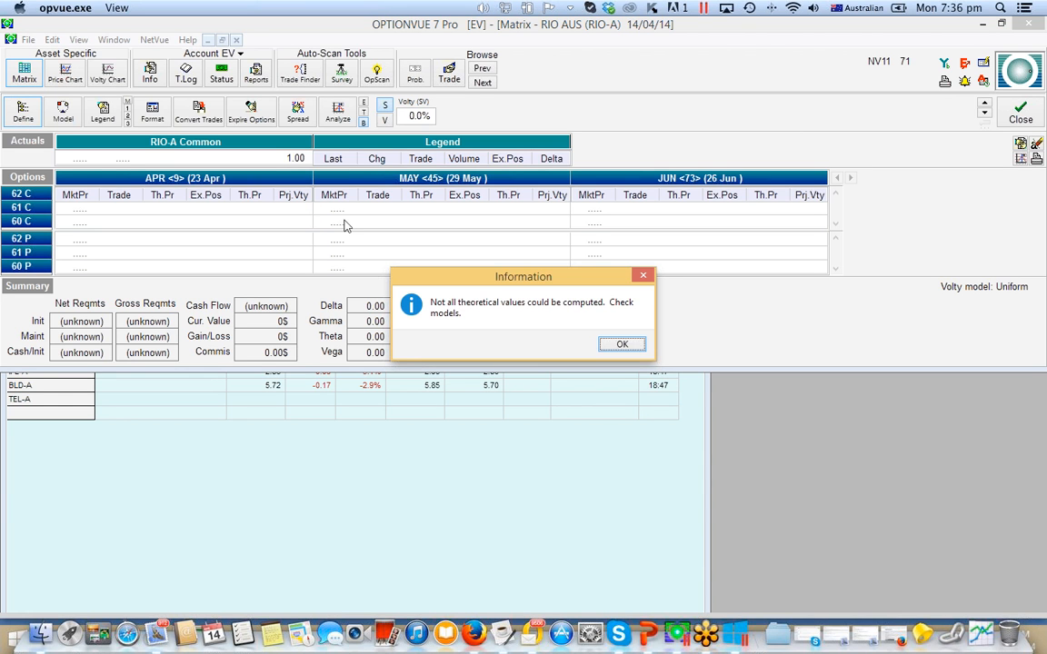
pyautogui.click(622, 346)
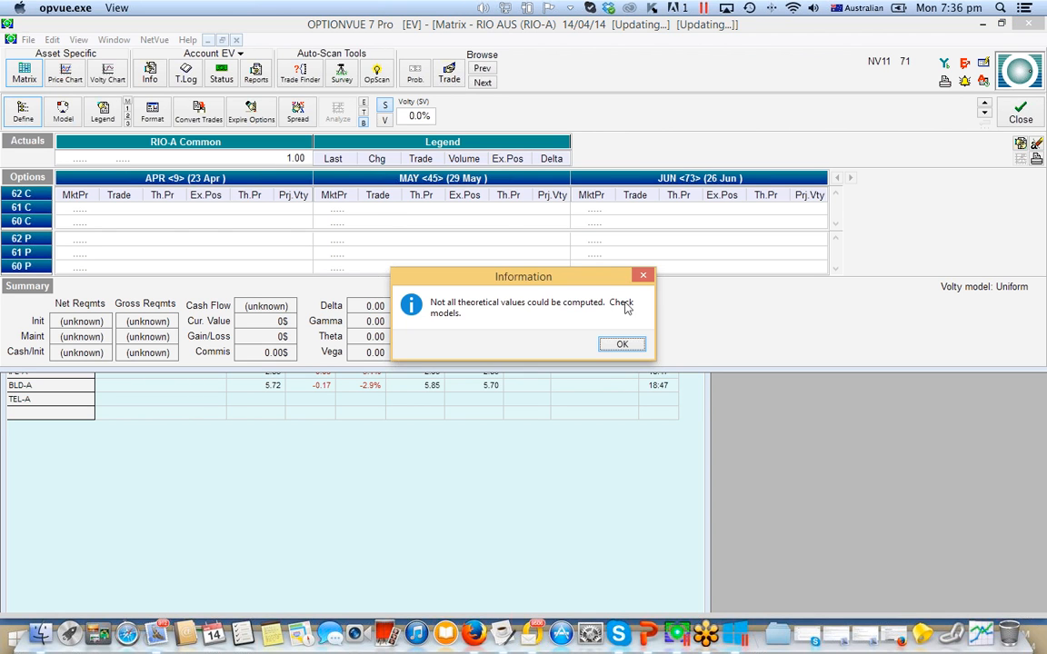
pyautogui.click(620, 346)
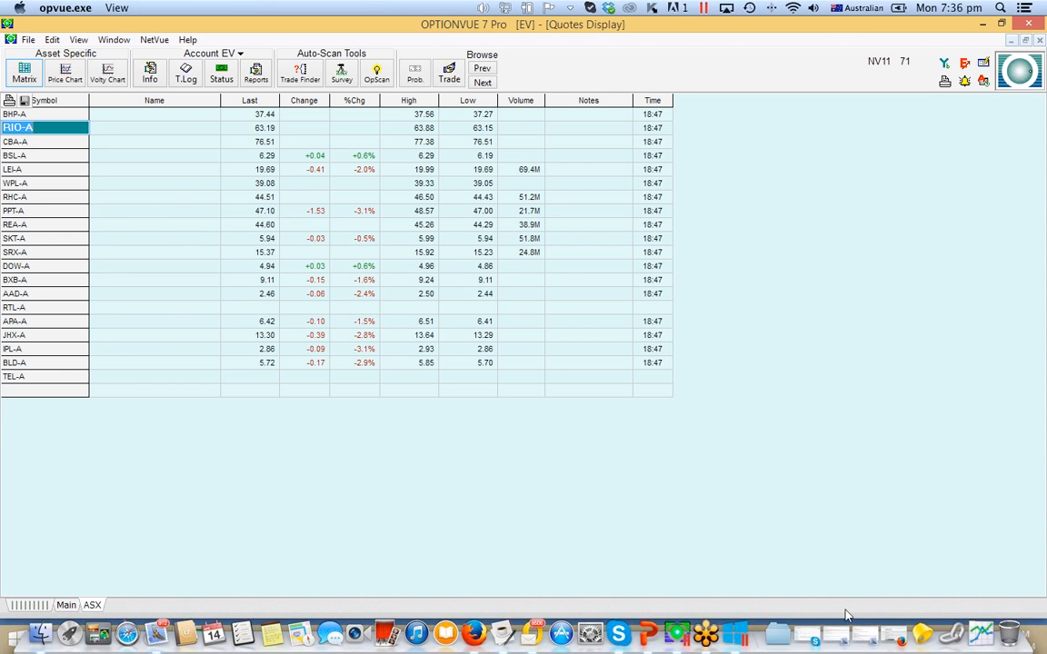
# - Switch to Firefox and review the OptionVue New Release page down to the Australian customers section and its options_code_list.csv link options
pyautogui.click(893, 638)
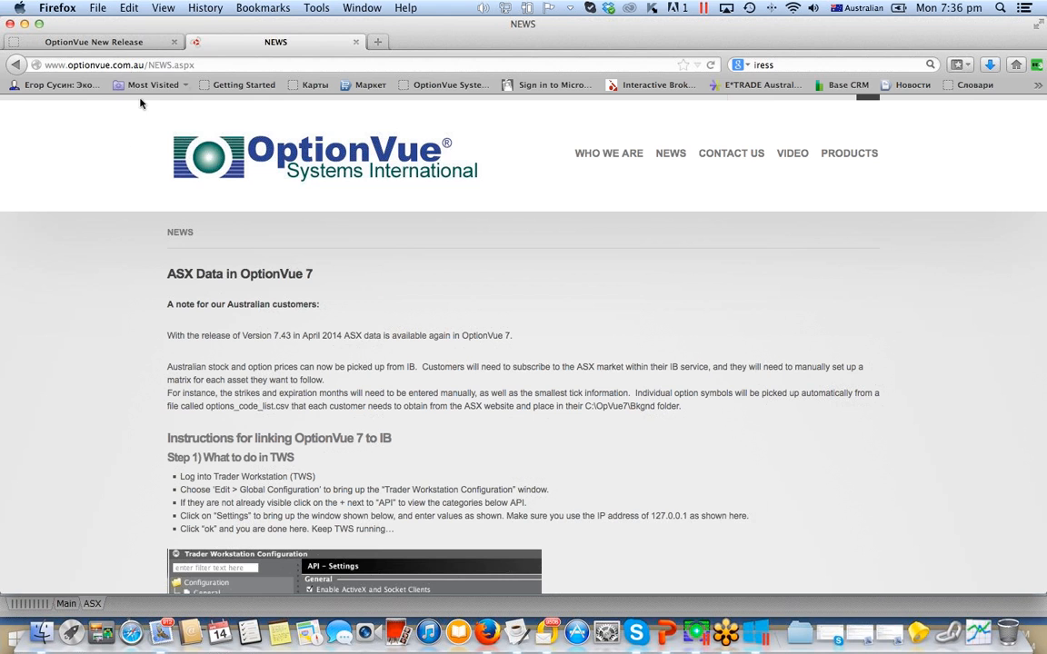
pyautogui.click(133, 45)
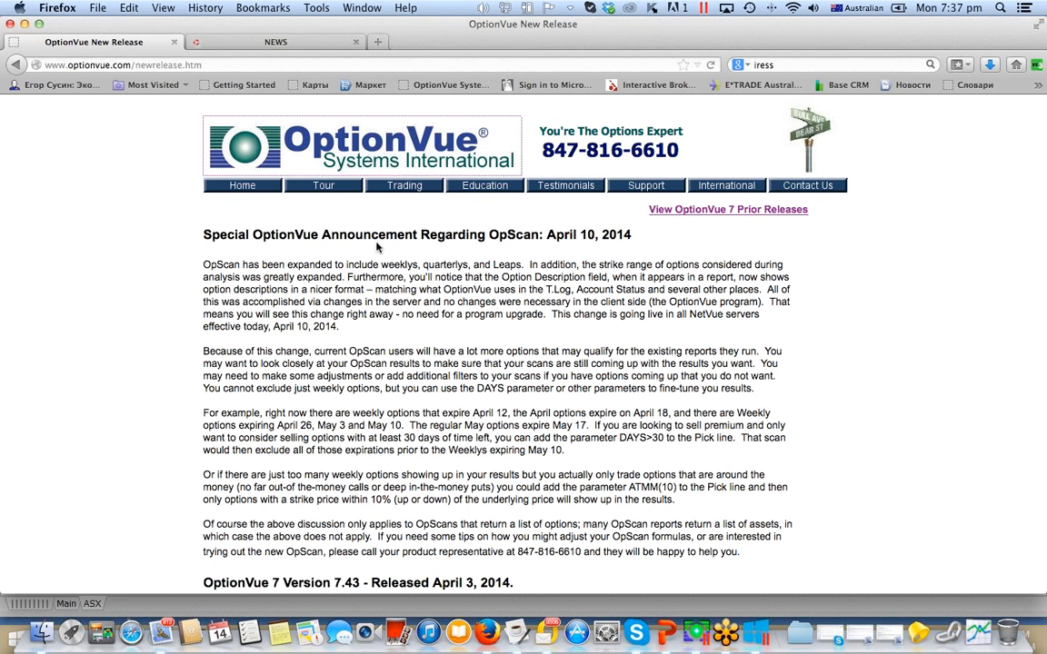
pyautogui.scroll(-5, 377, 248)
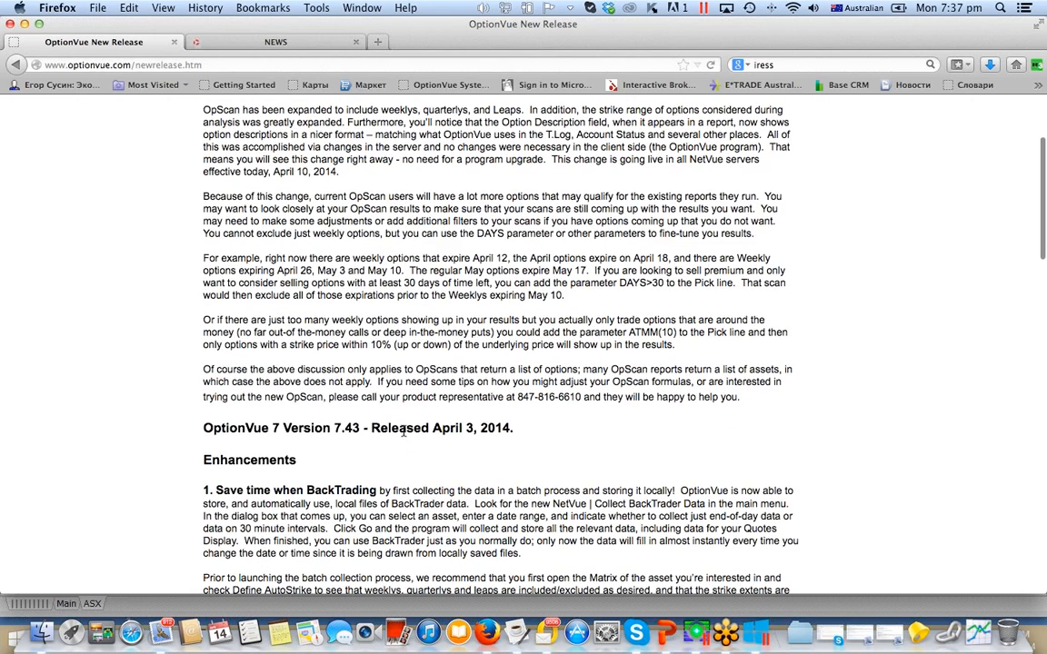
pyautogui.scroll(3, 382, 391)
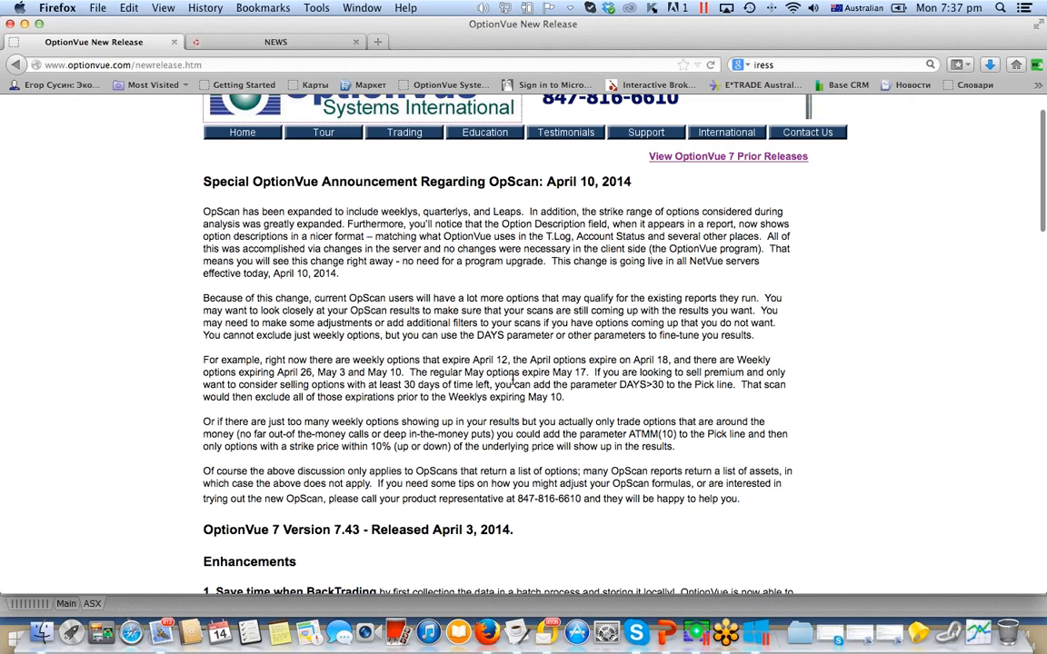
pyautogui.scroll(-8, 327, 414)
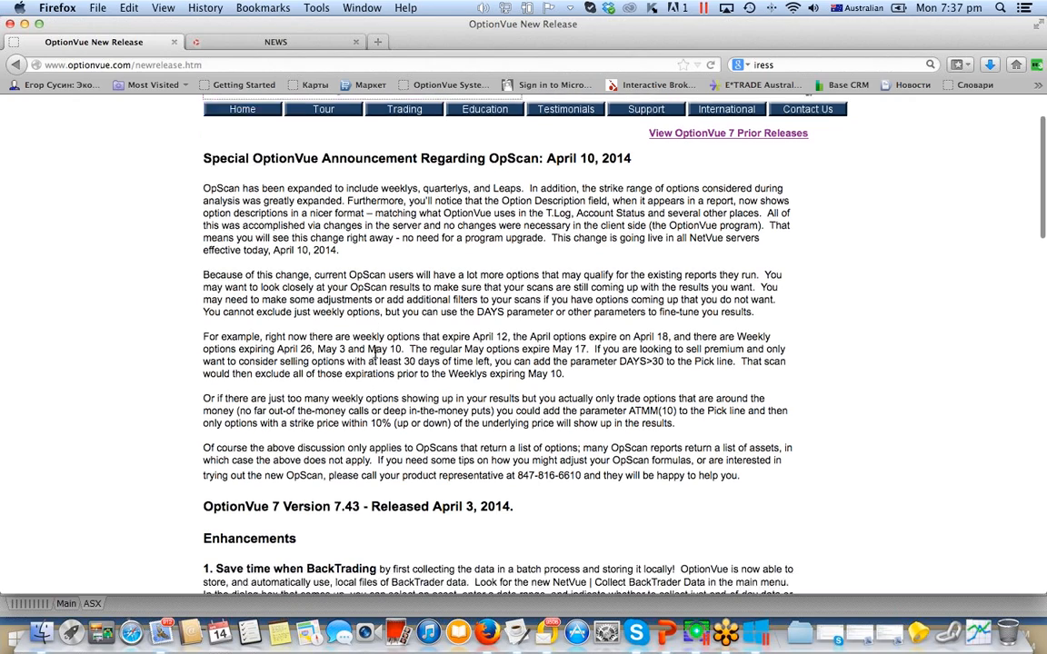
pyautogui.scroll(5, 373, 353)
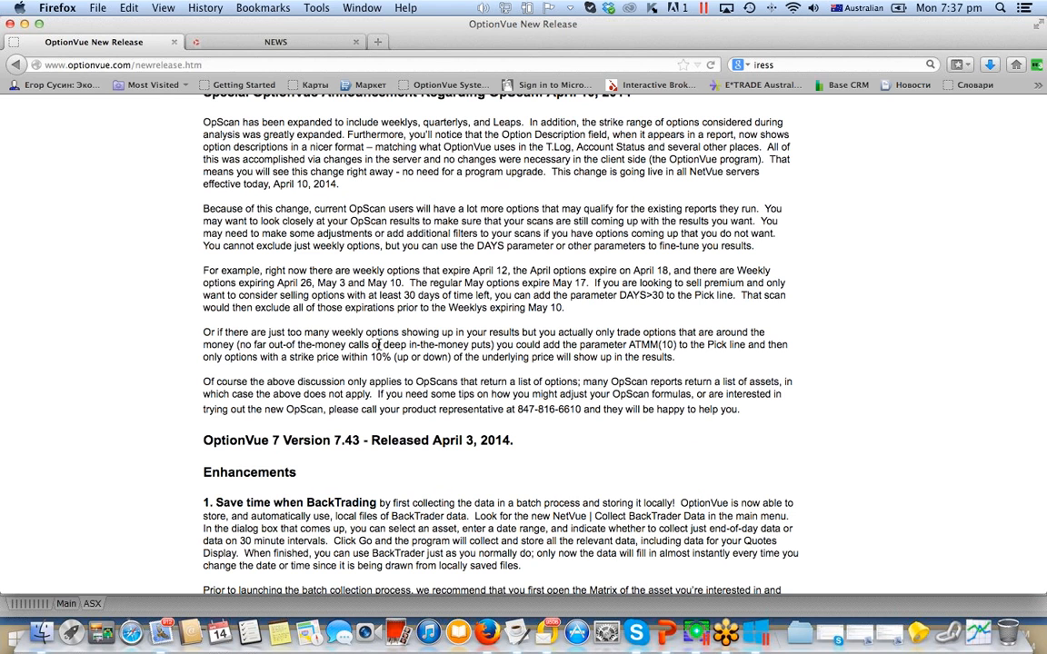
pyautogui.scroll(-10, 376, 345)
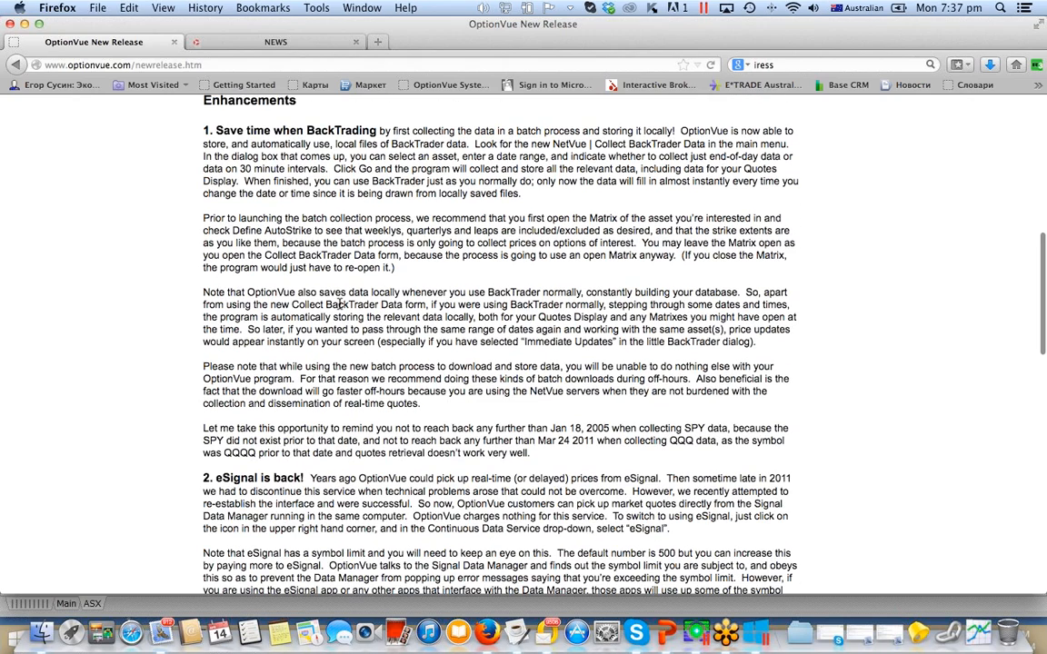
pyautogui.scroll(-15, 382, 290)
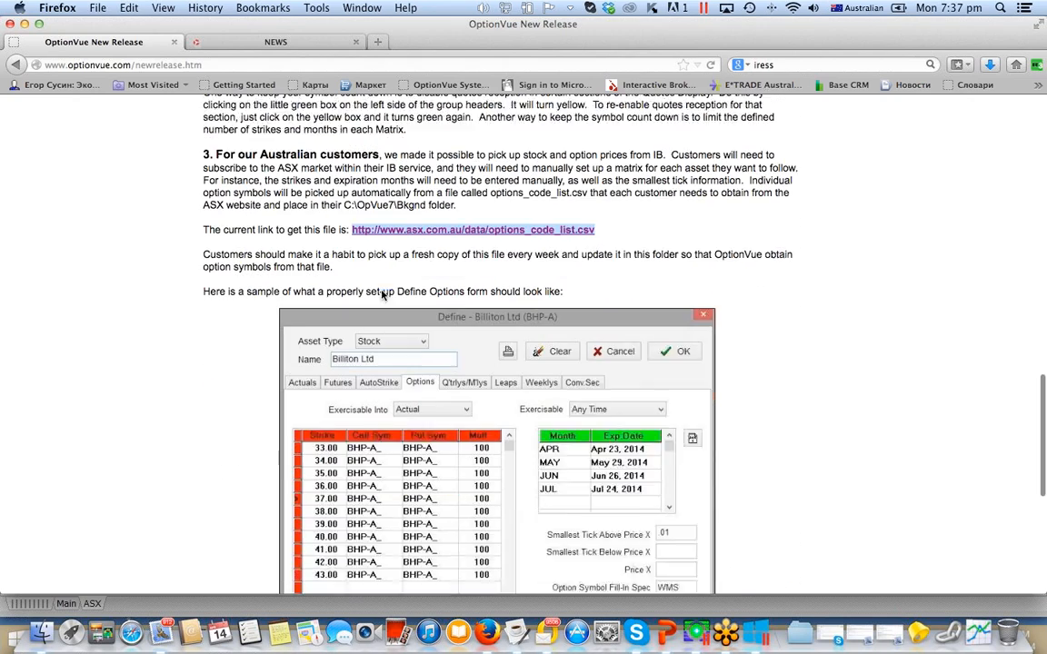
pyautogui.scroll(2, 401, 272)
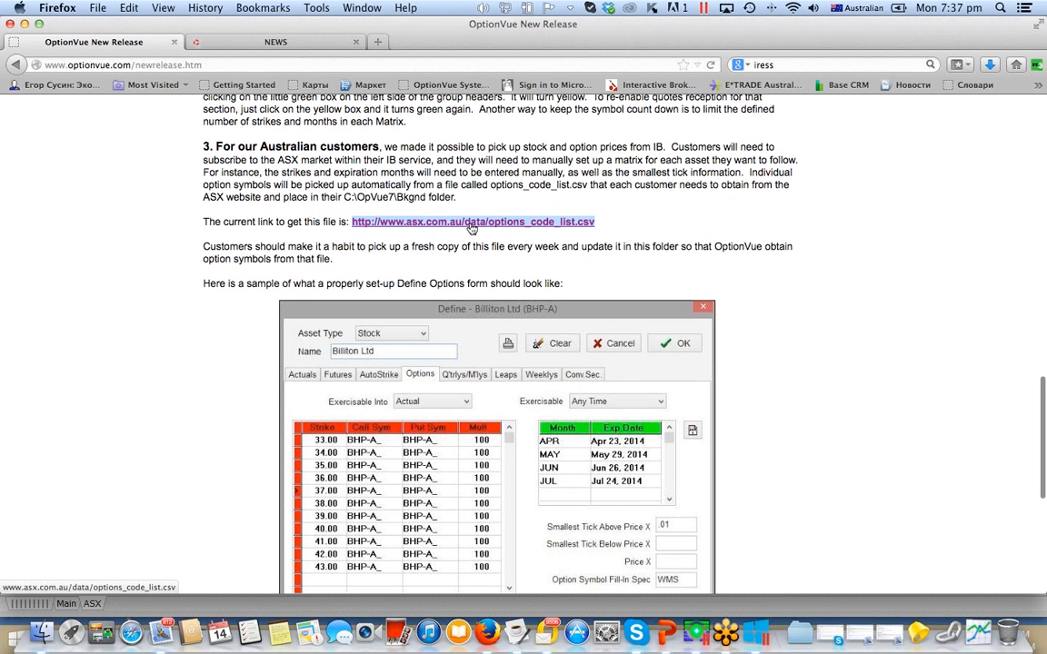
pyautogui.rightClick(471, 228)
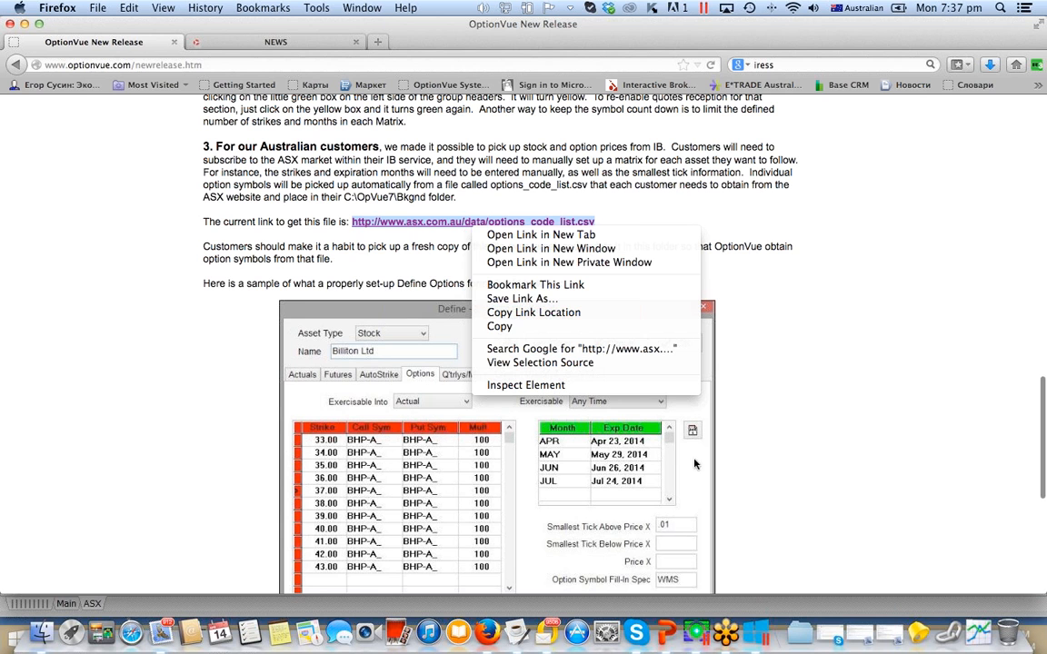
pyautogui.click(850, 163)
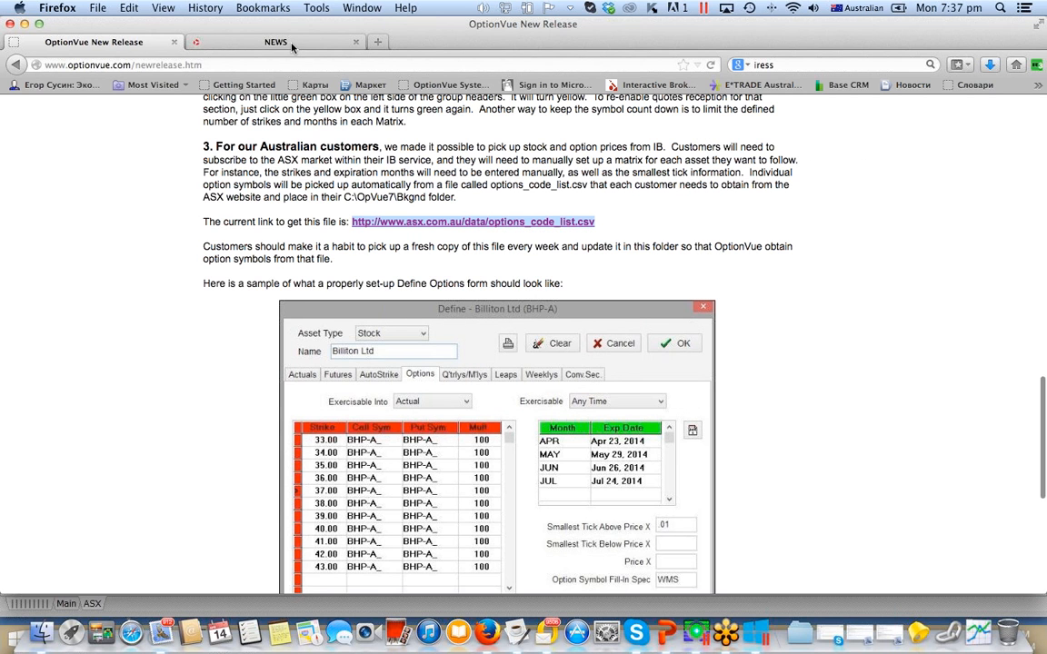
# - Return to the OptionVue Australia news page, and view its Who We Are page down to the Australian team section
pyautogui.click(262, 37)
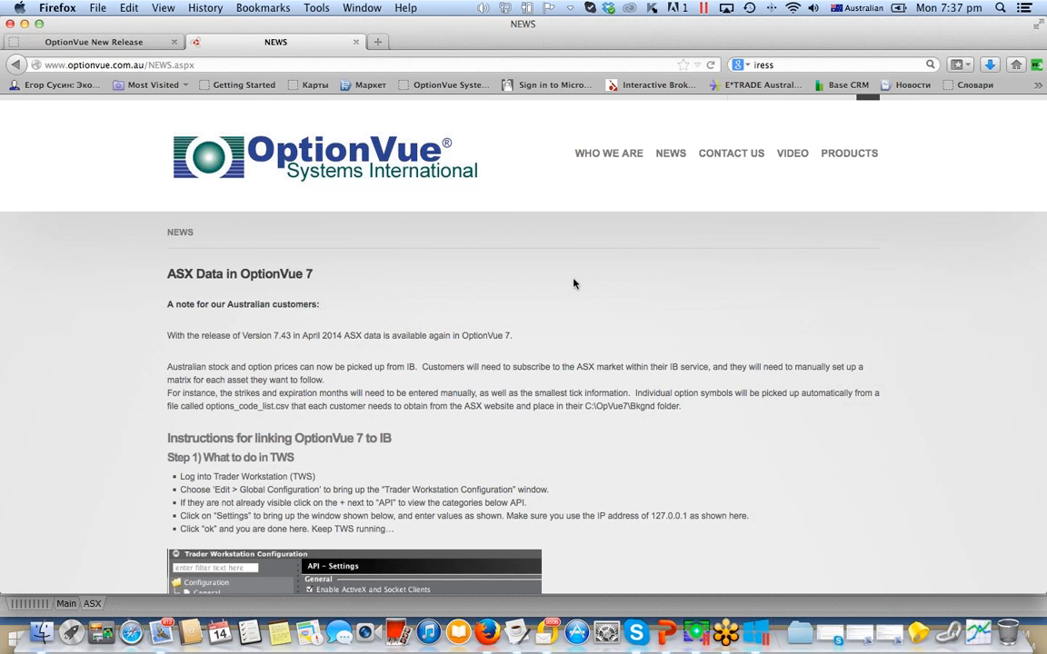
pyautogui.scroll(-2, 573, 282)
pyautogui.scroll(4, 573, 282)
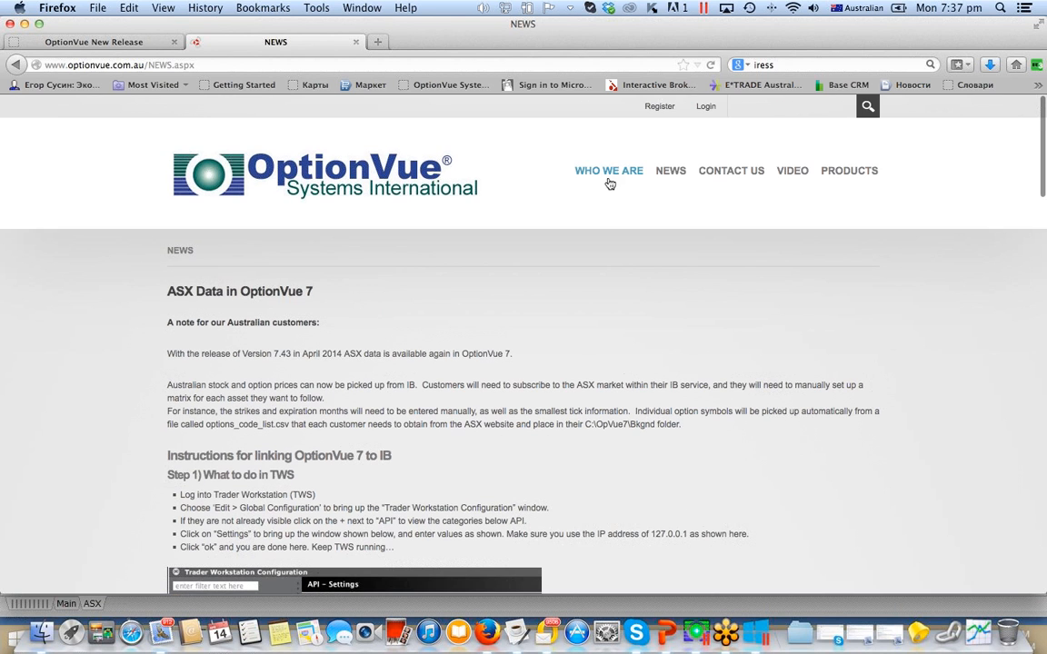
pyautogui.click(618, 175)
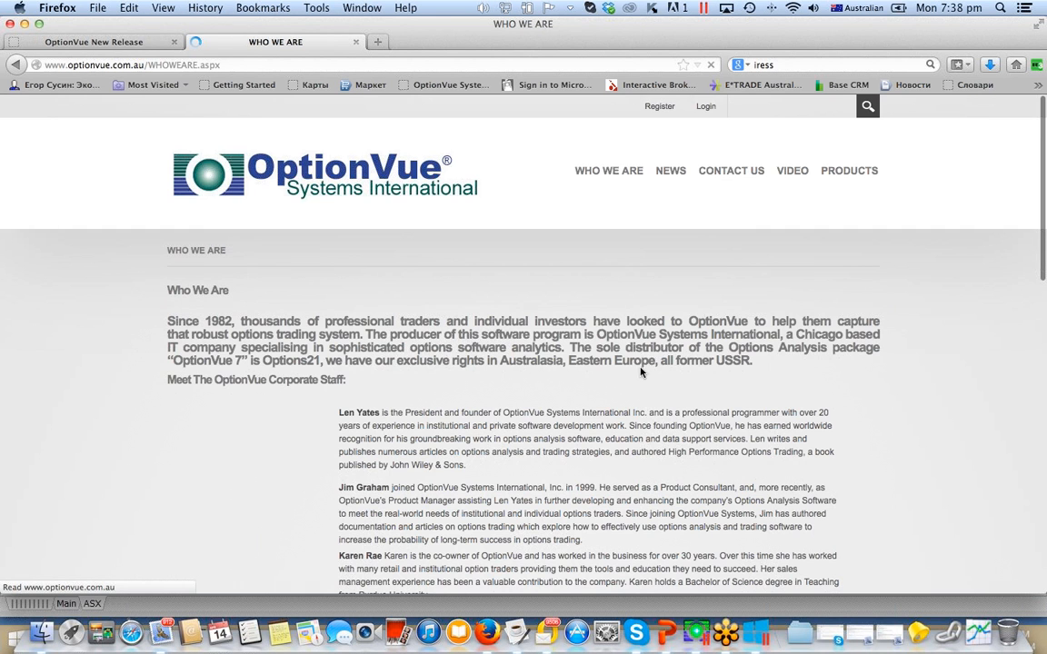
pyautogui.scroll(-10, 635, 356)
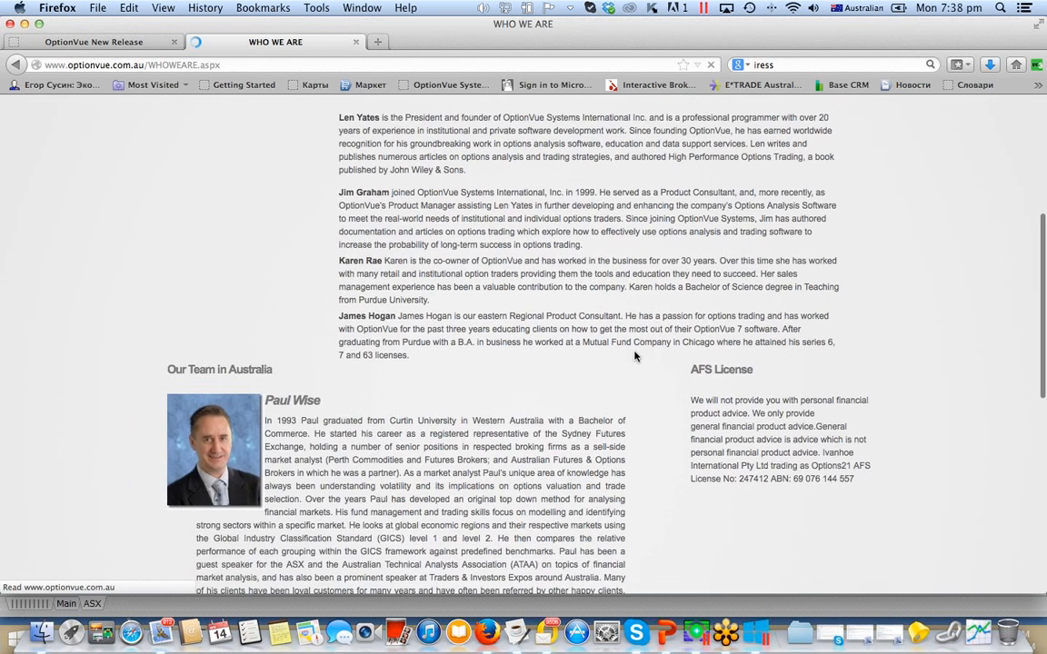
# - Open the OptionVue Australia site's Video page and look through its videos down to Trading with Interactive brokers and Options21
pyautogui.scroll(-10, 635, 356)
pyautogui.scroll(20, 408, 309)
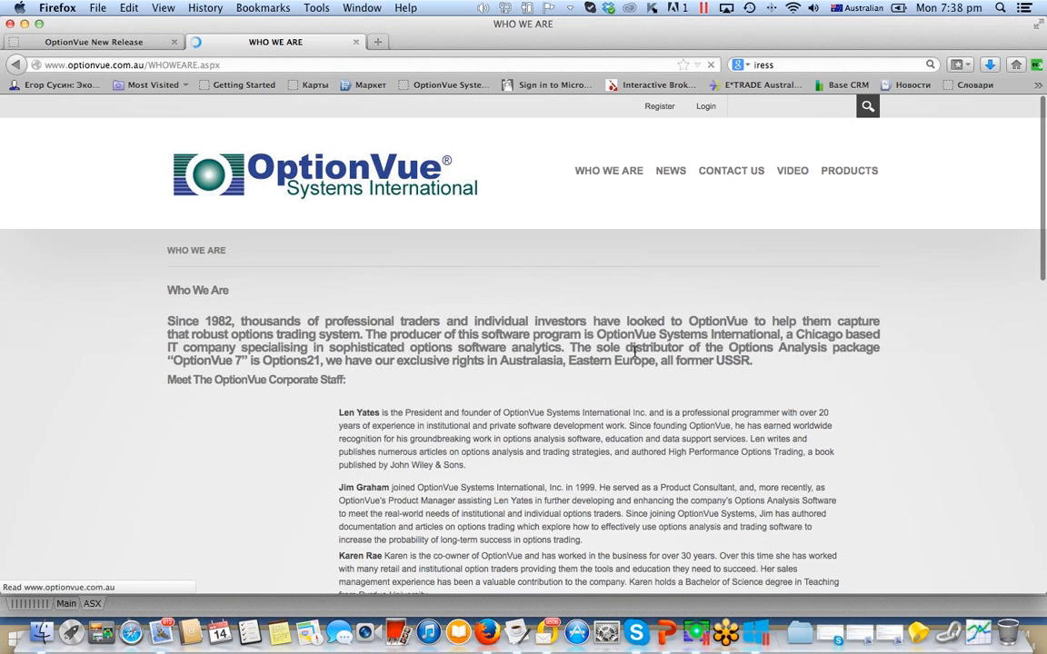
pyautogui.click(794, 173)
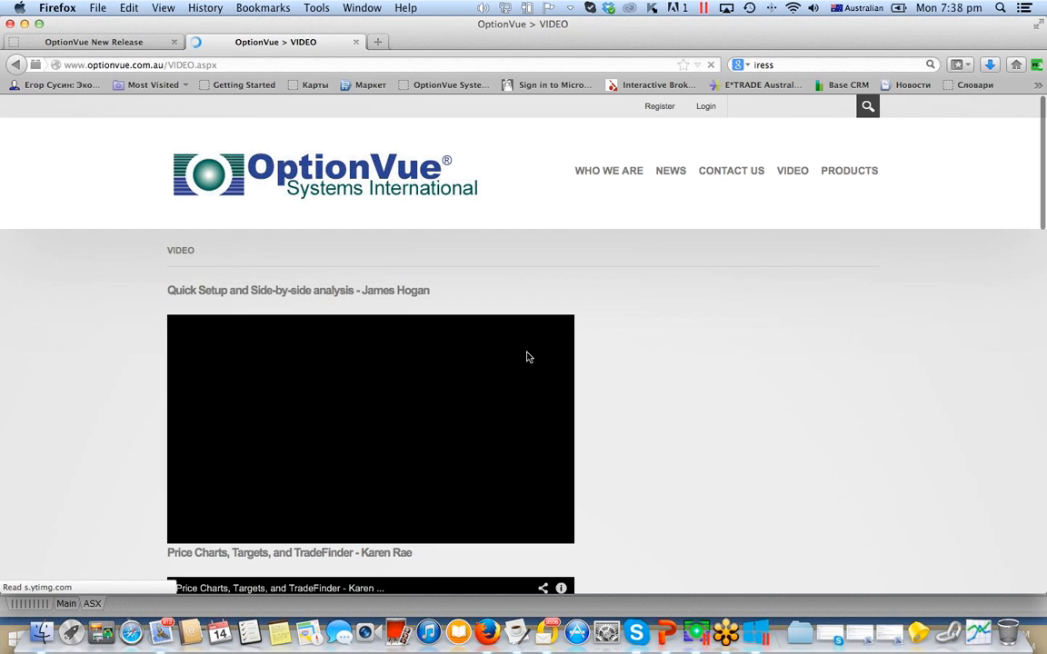
pyautogui.scroll(-5, 455, 382)
pyautogui.scroll(4, 564, 300)
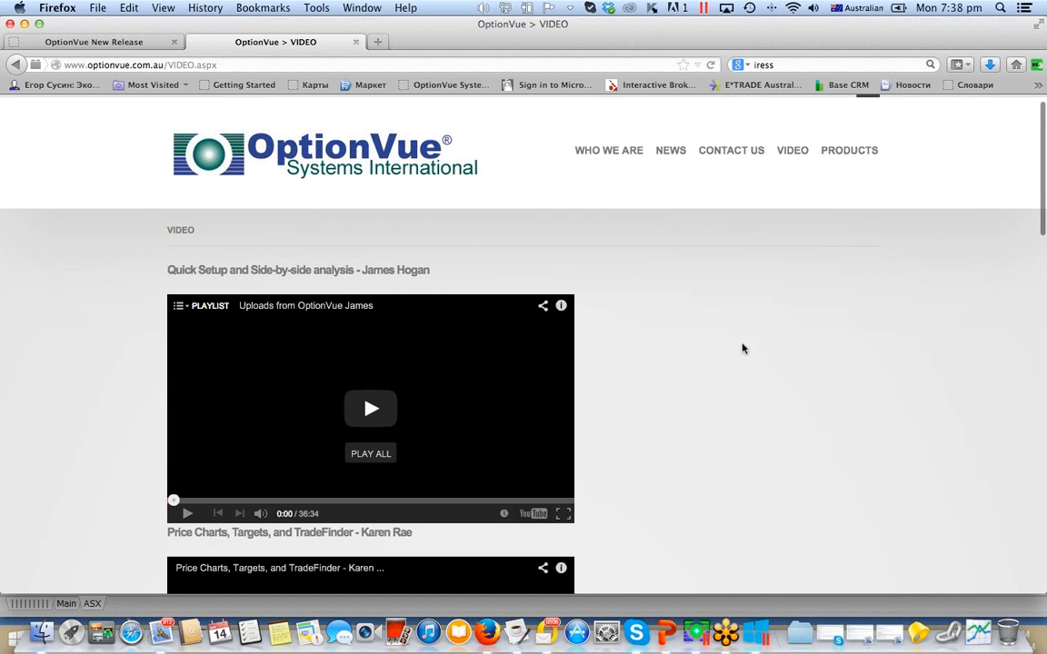
pyautogui.scroll(-10, 671, 336)
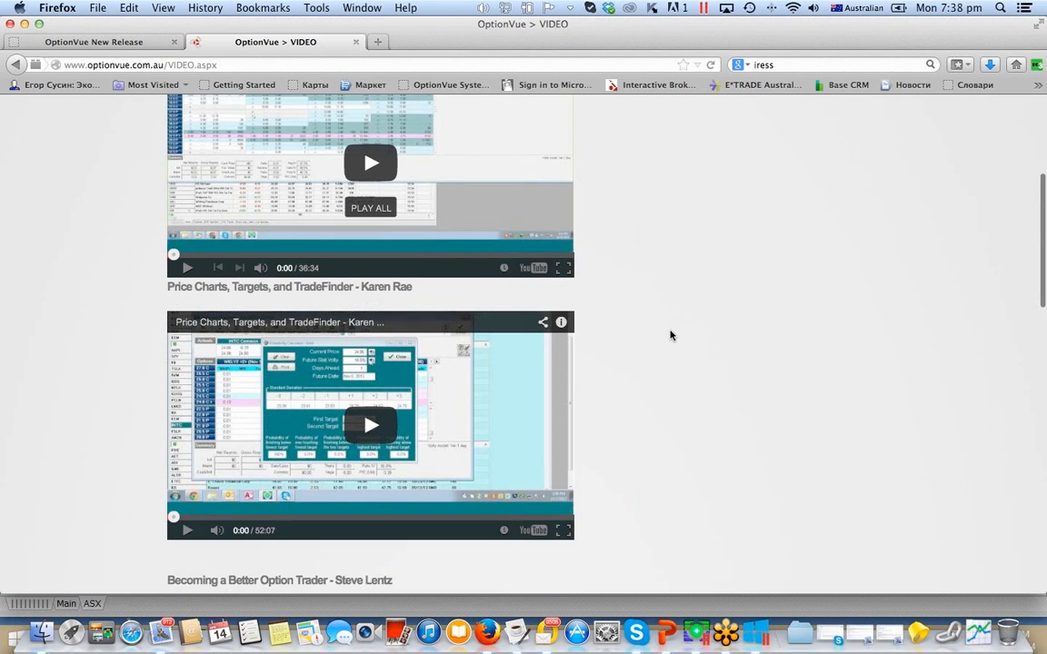
pyautogui.scroll(-2, 670, 336)
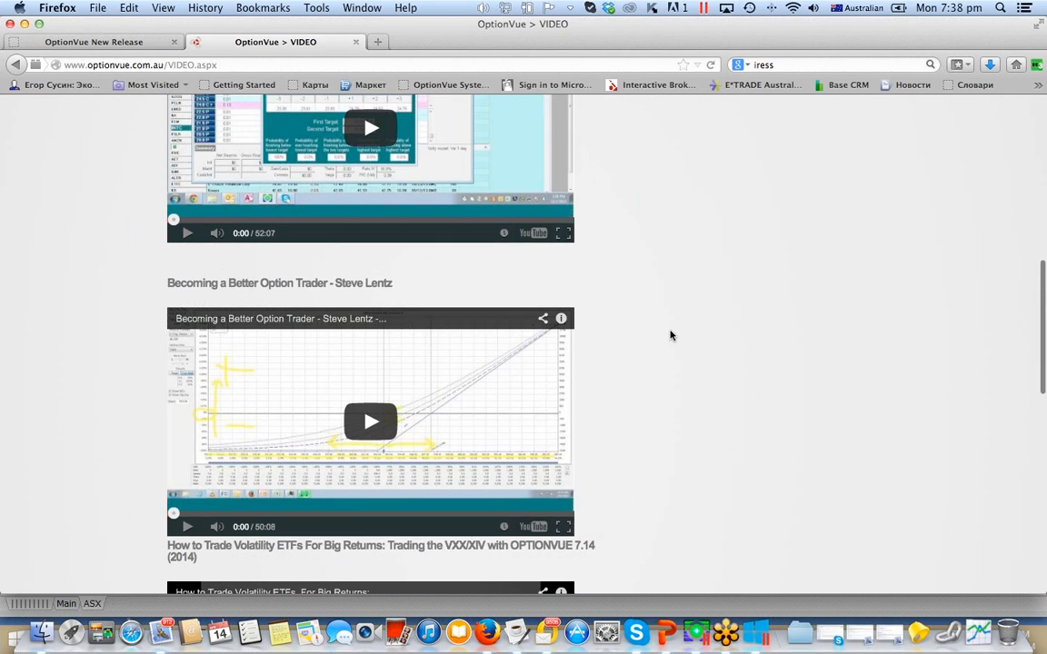
pyautogui.scroll(-12, 671, 335)
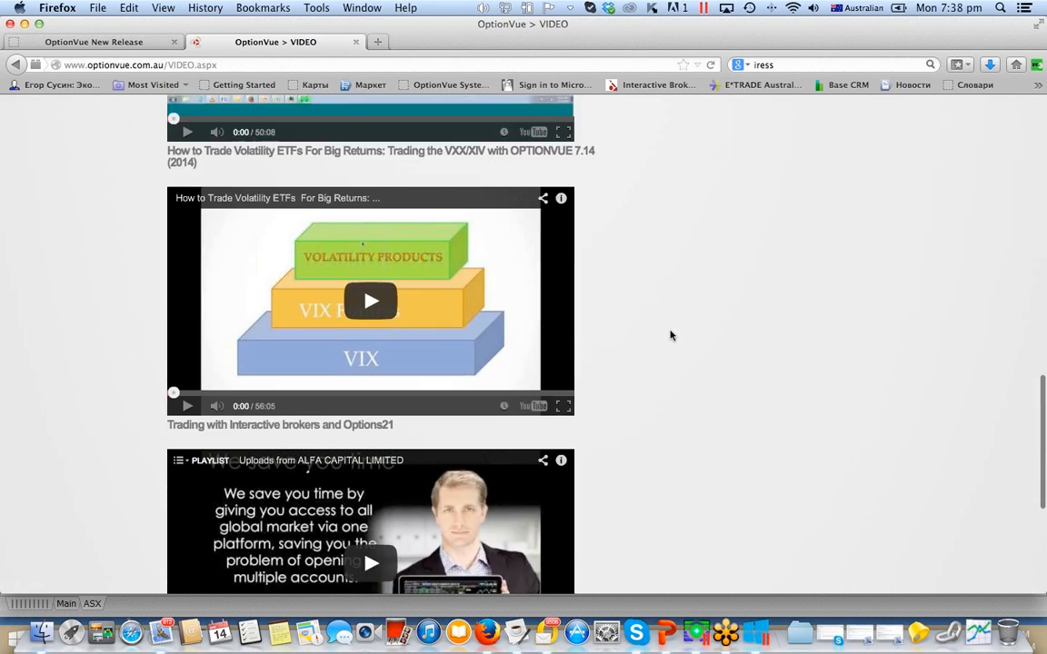
pyautogui.scroll(-3, 671, 336)
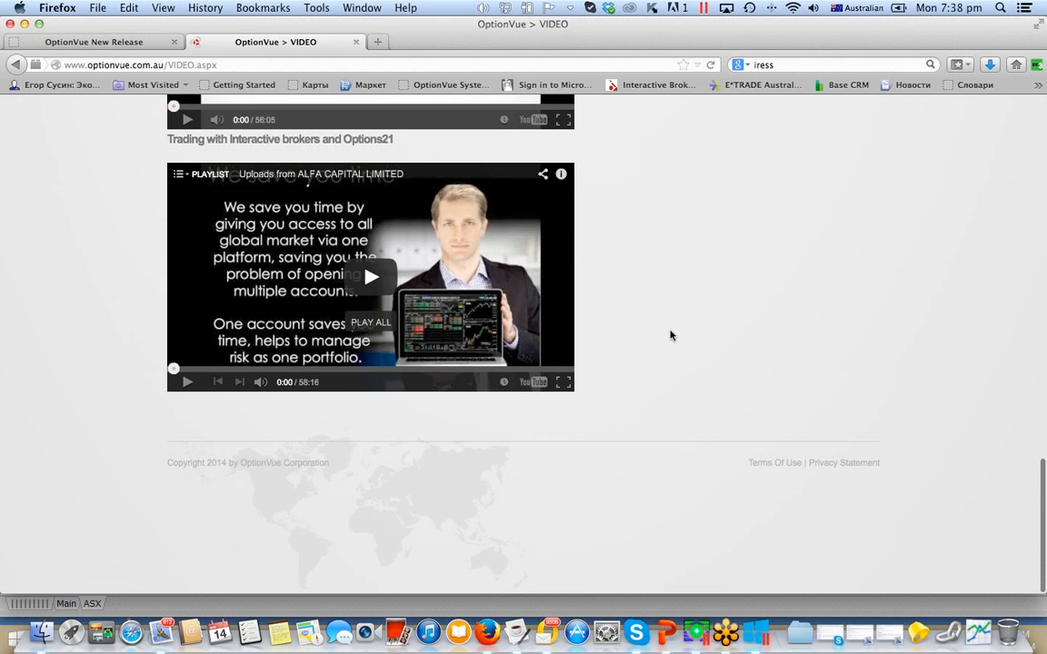
pyautogui.scroll(20, 671, 336)
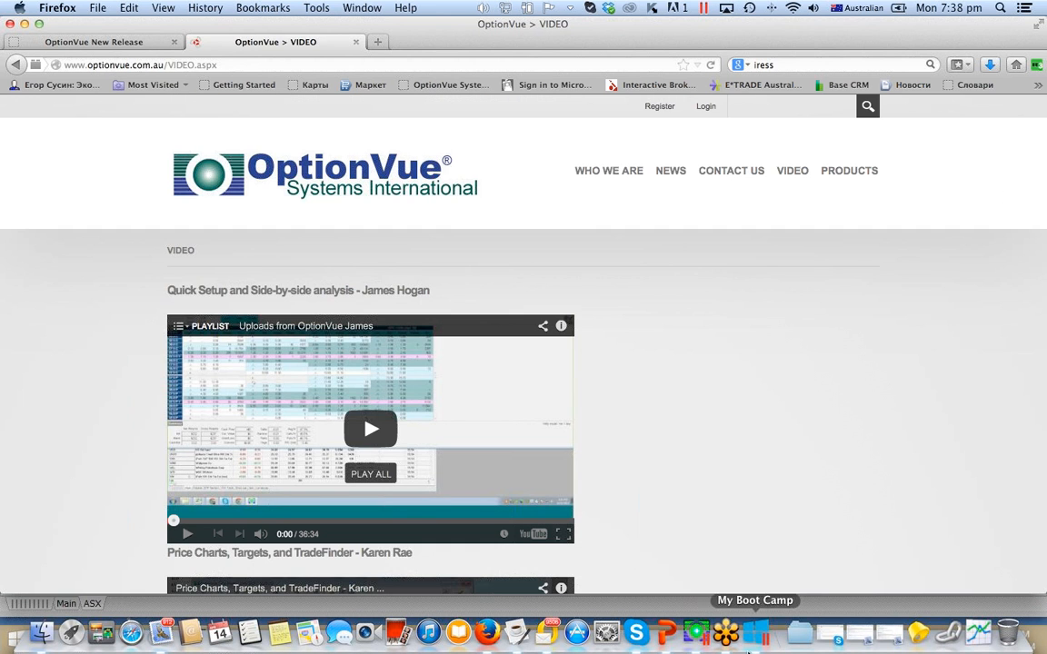
# - Switch to PowerPoint and bring up the presentation How to connect ASX Data to OptionVue 7.43.pptx
pyautogui.click(666, 634)
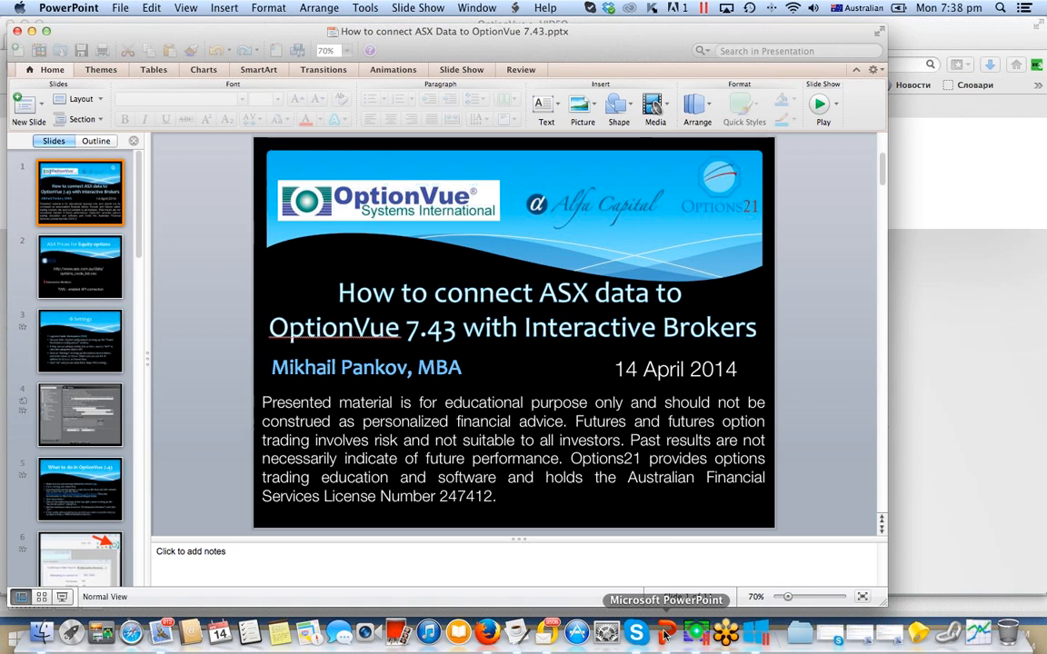